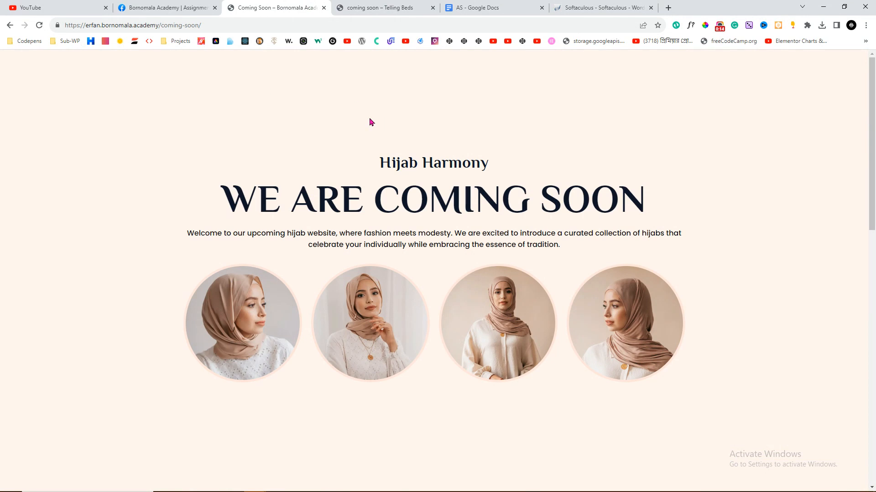
Review the reference Coming Soon page and the Telling Beds version, comparing their headings, paragraph, images, countdown, subscription form and map
{"action": "scroll", "coordinate": [356, 134], "scroll_direction": "down", "scroll_amount": 6}
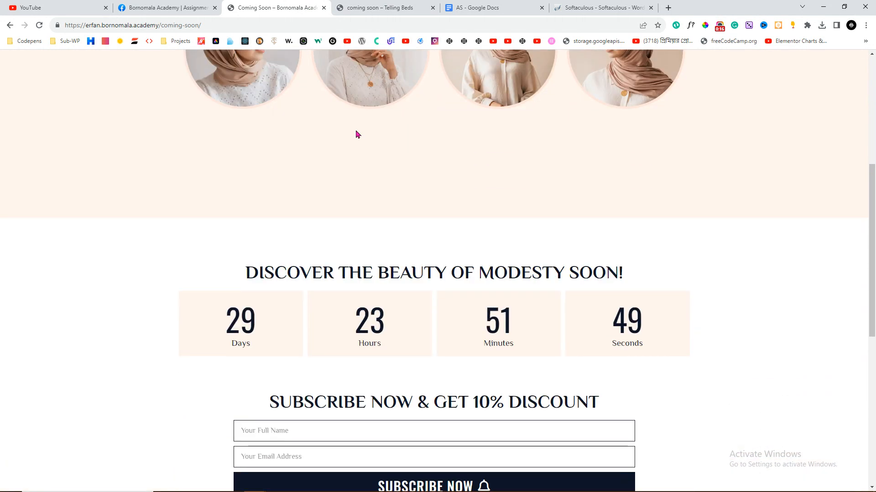
{"action": "scroll", "coordinate": [357, 134], "scroll_direction": "down", "scroll_amount": 8}
{"action": "left_click", "coordinate": [372, 5]}
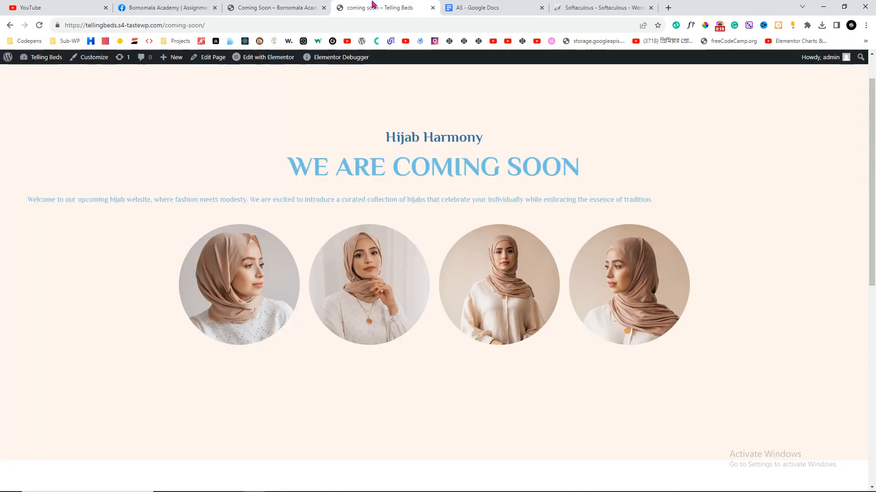
{"action": "scroll", "coordinate": [365, 125], "scroll_direction": "up", "scroll_amount": 1}
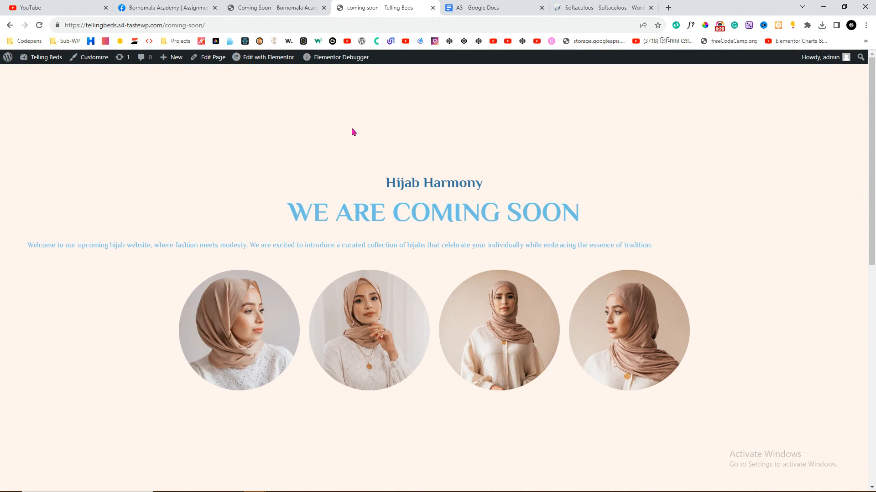
{"action": "scroll", "coordinate": [352, 132], "scroll_direction": "down", "scroll_amount": 8}
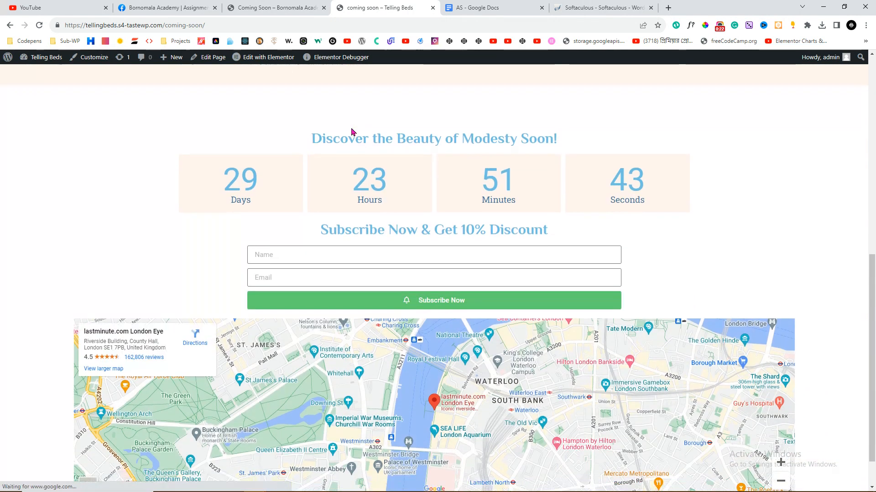
{"action": "scroll", "coordinate": [352, 133], "scroll_direction": "down", "scroll_amount": 1}
{"action": "scroll", "coordinate": [352, 132], "scroll_direction": "up", "scroll_amount": 9}
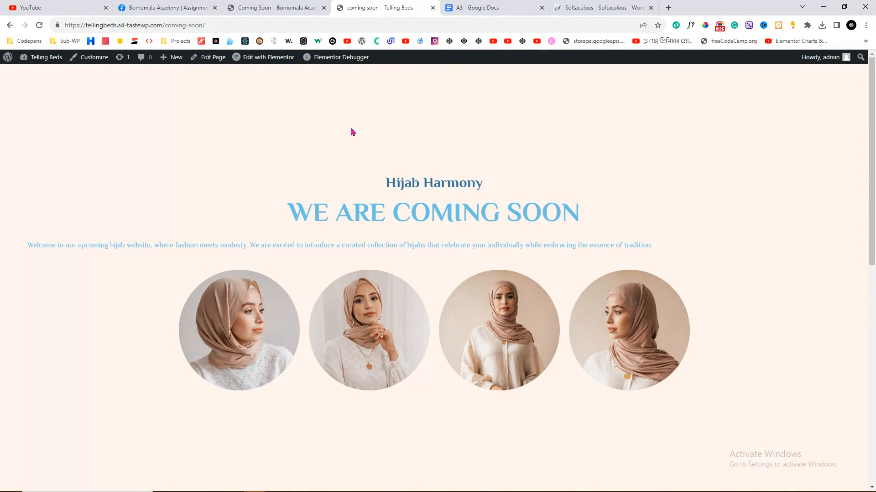
{"action": "left_click", "coordinate": [274, 7]}
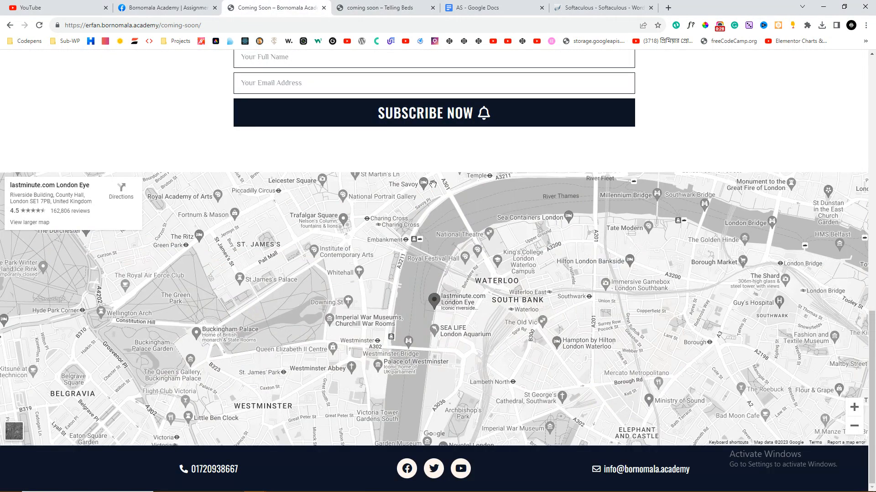
{"action": "scroll", "coordinate": [404, 172], "scroll_direction": "up", "scroll_amount": 10}
{"action": "scroll", "coordinate": [404, 172], "scroll_direction": "up", "scroll_amount": 3}
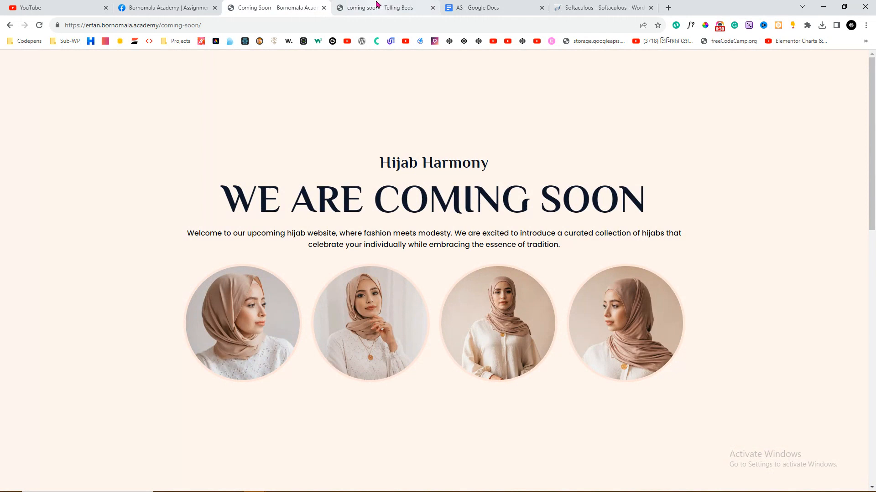
{"action": "left_click", "coordinate": [377, 7]}
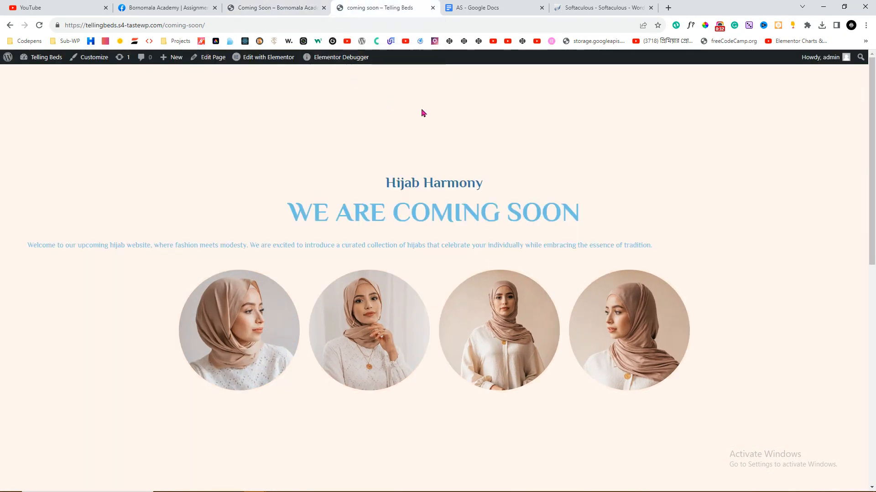
{"action": "scroll", "coordinate": [420, 112], "scroll_direction": "down", "scroll_amount": 9}
{"action": "scroll", "coordinate": [421, 111], "scroll_direction": "up", "scroll_amount": 8}
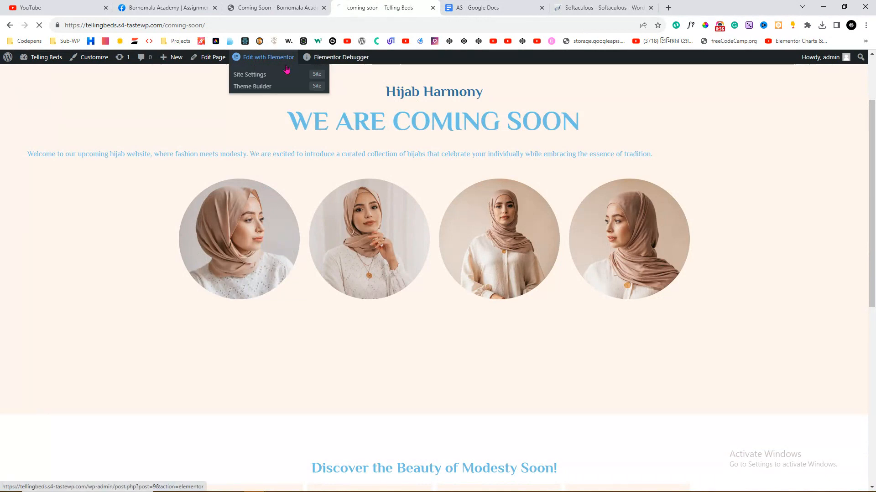
Open the Telling Beds coming soon page in the Elementor editor and close the Navigator
{"action": "left_click", "coordinate": [273, 58]}
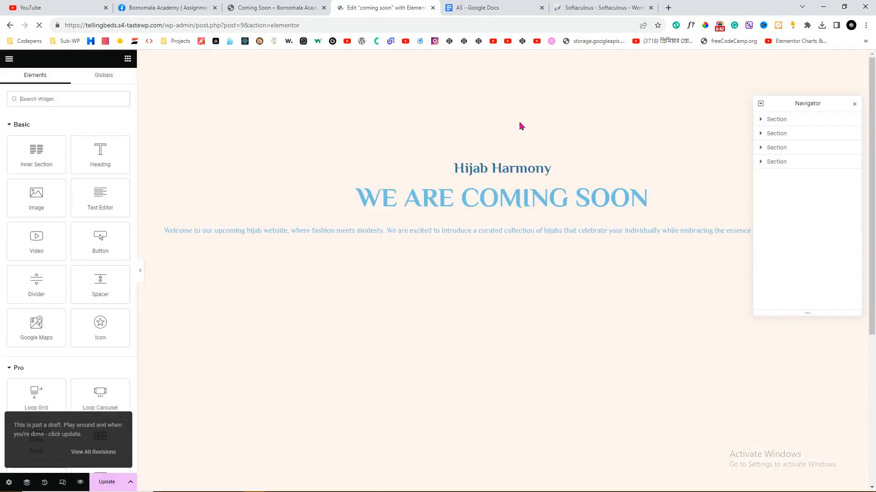
{"action": "left_click", "coordinate": [853, 104]}
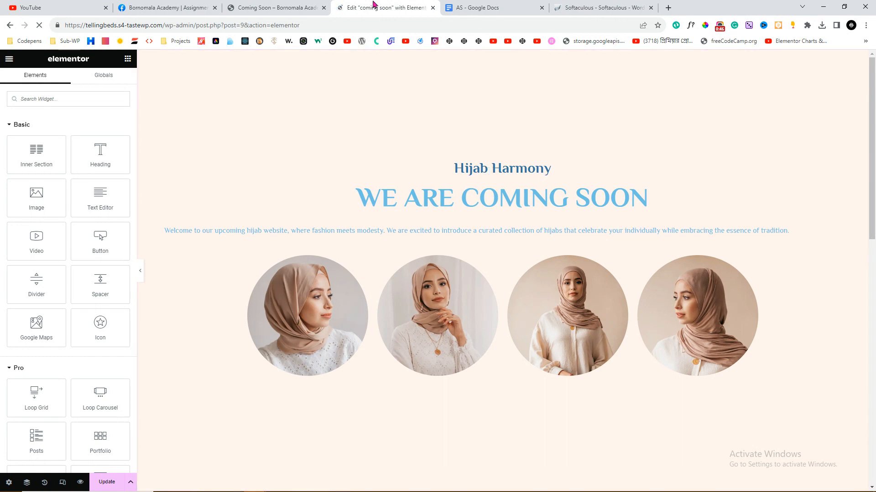
{"action": "left_click", "coordinate": [272, 6]}
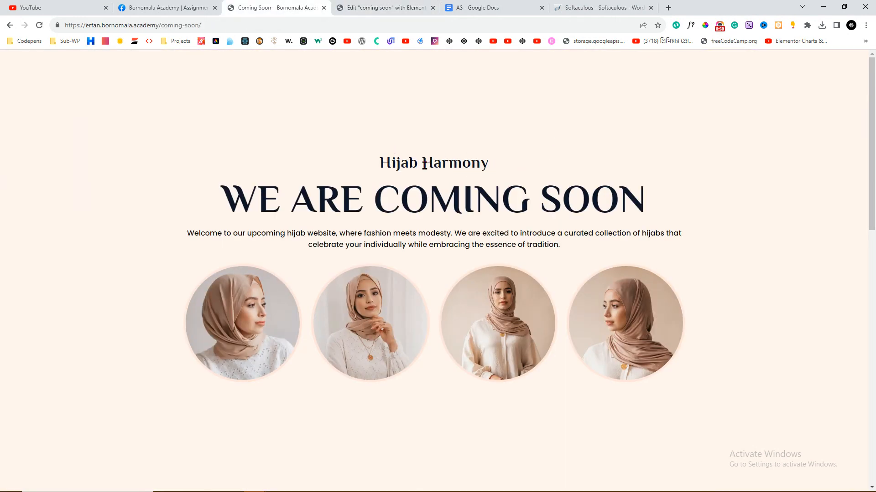
{"action": "left_click", "coordinate": [372, 5]}
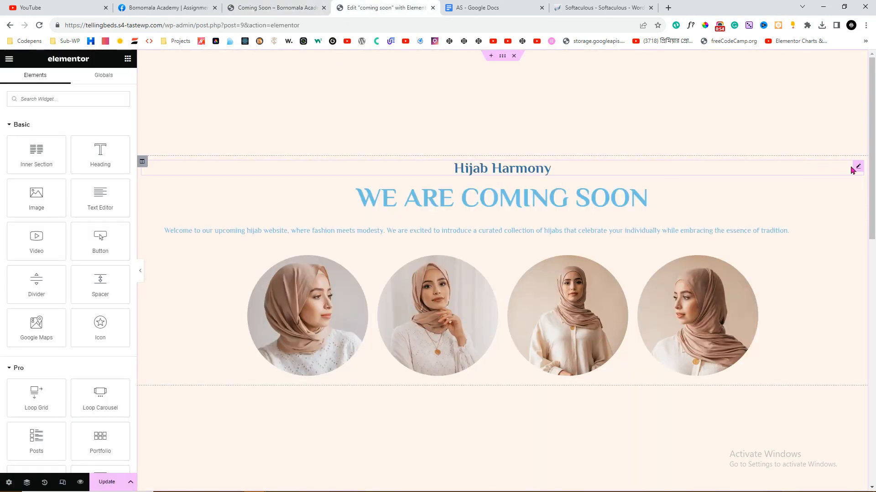
Set the "Hijab Harmony" heading's text color to black and its font size to 35 px, checking it against the reference page
{"action": "left_click", "coordinate": [855, 167]}
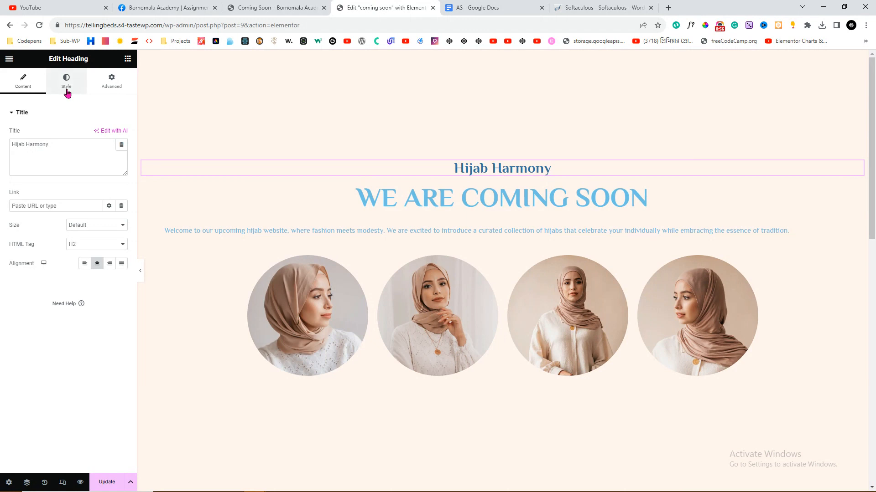
{"action": "left_click", "coordinate": [67, 91]}
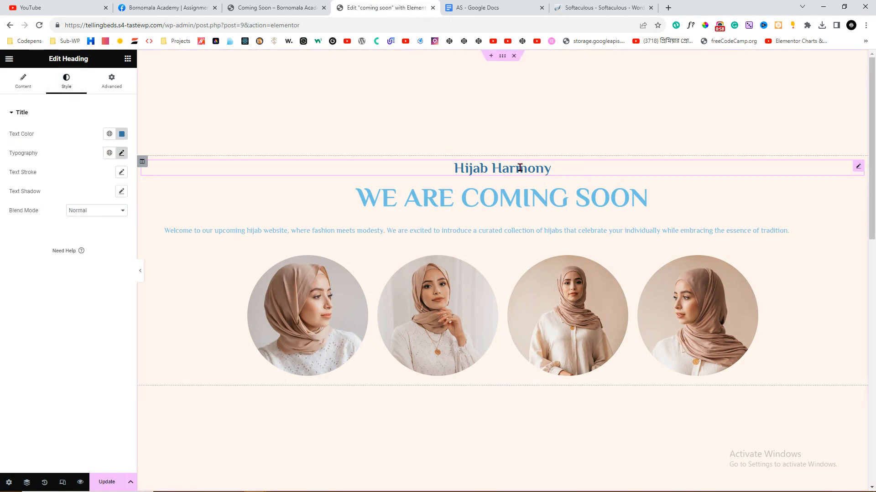
{"action": "left_click", "coordinate": [122, 135]}
{"action": "mouse_move", "coordinate": [90, 217]}
{"action": "left_mouse_down"}
{"action": "mouse_move", "coordinate": [85, 231]}
{"action": "mouse_move", "coordinate": [55, 250]}
{"action": "left_mouse_up"}
{"action": "left_click", "coordinate": [14, 250]}
{"action": "left_click", "coordinate": [121, 154]}
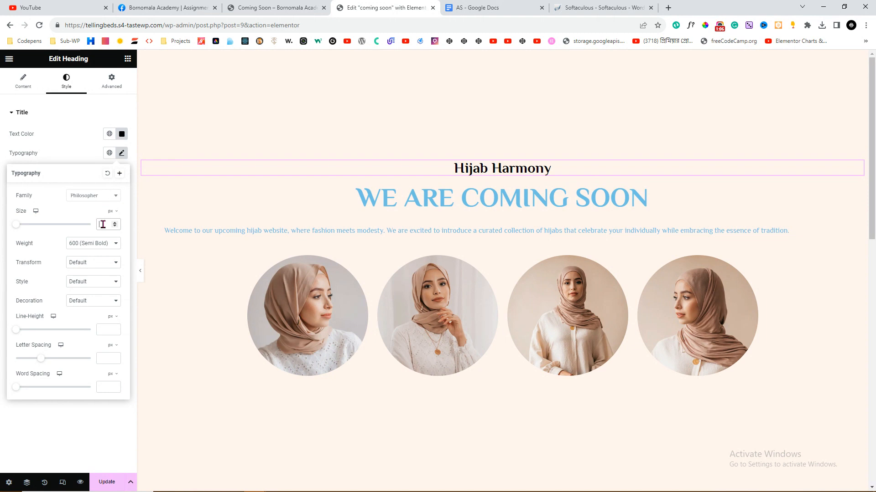
{"action": "type", "text": "35"}
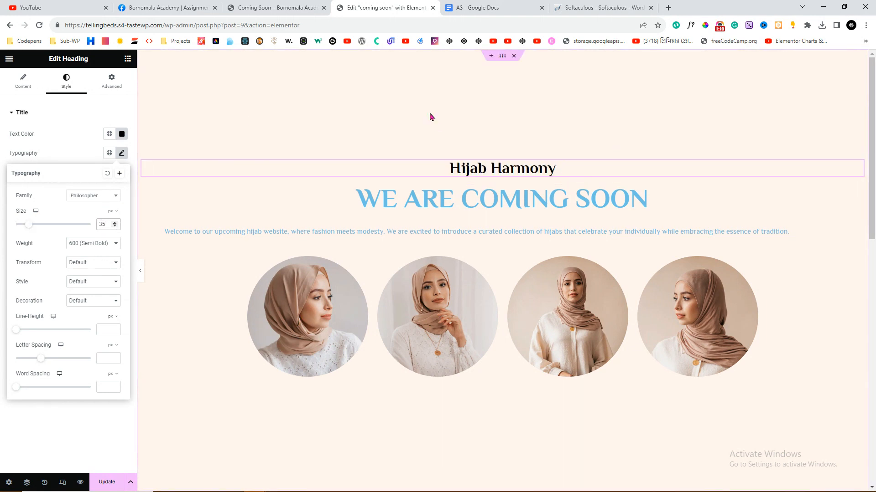
{"action": "left_click", "coordinate": [291, 5]}
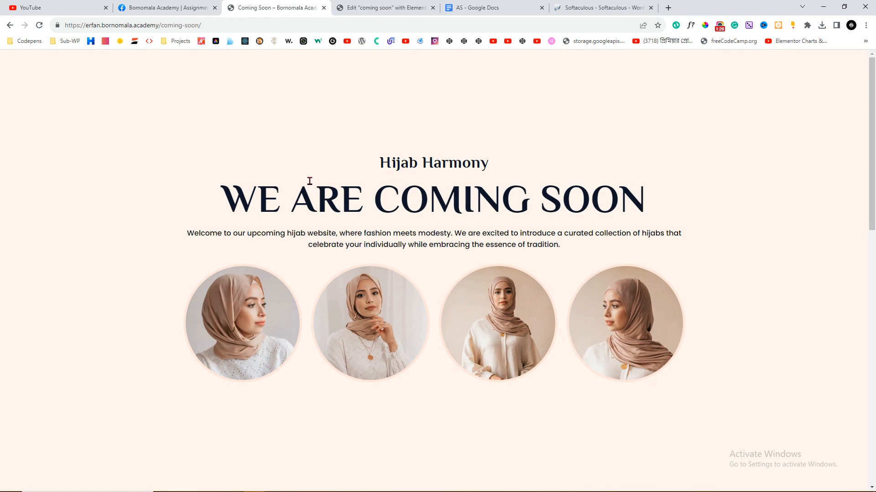
{"action": "left_click", "coordinate": [389, 5]}
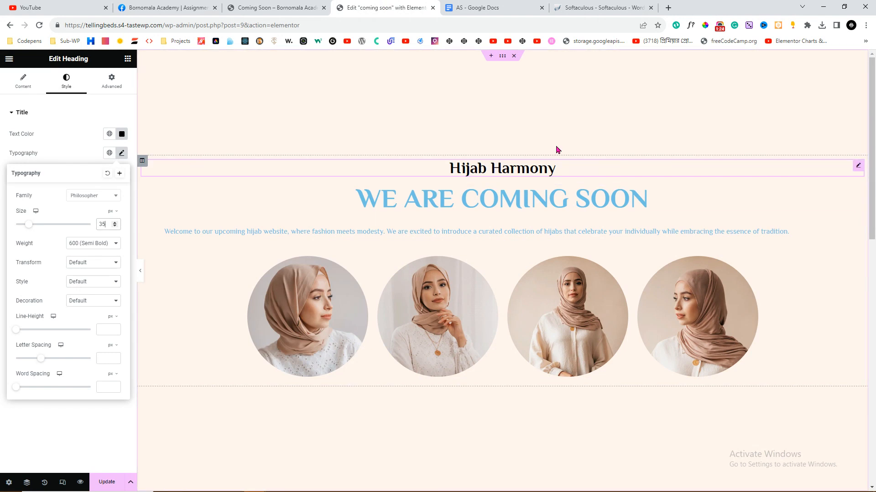
Set the "WE ARE COMING SOON" heading's text color to black and its font size to 95 px
{"action": "left_click", "coordinate": [270, 5]}
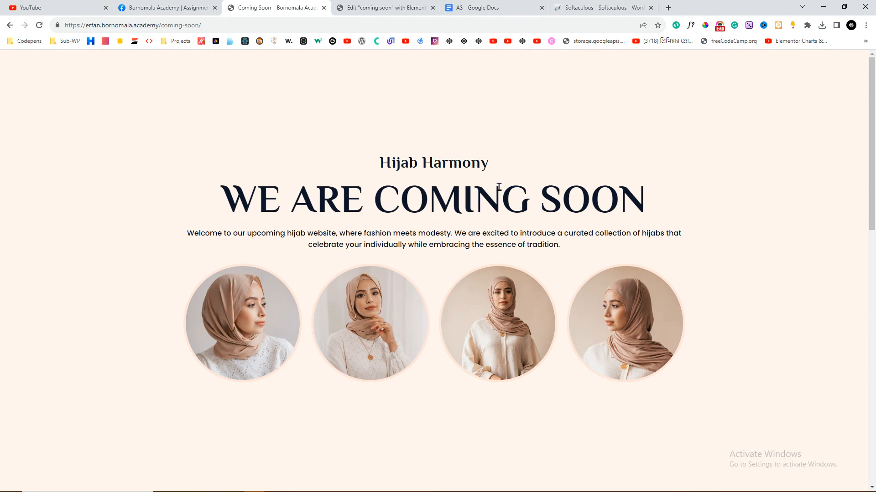
{"action": "left_click", "coordinate": [365, 8]}
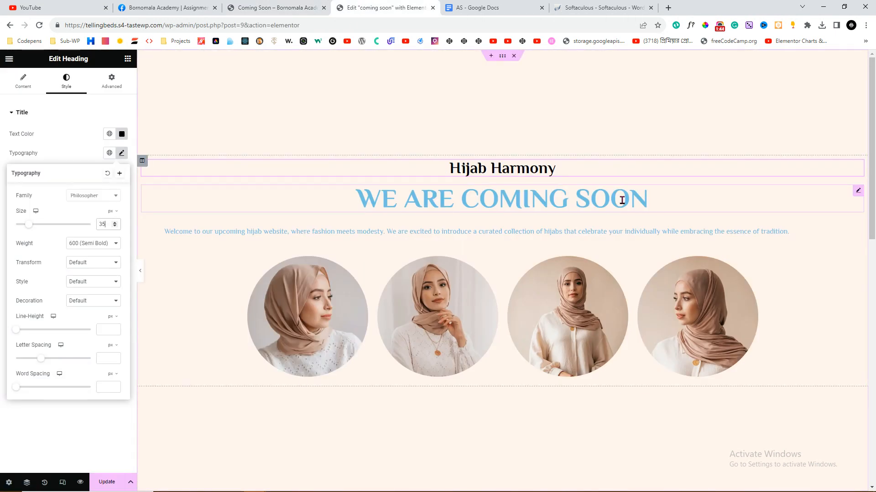
{"action": "left_click", "coordinate": [856, 192]}
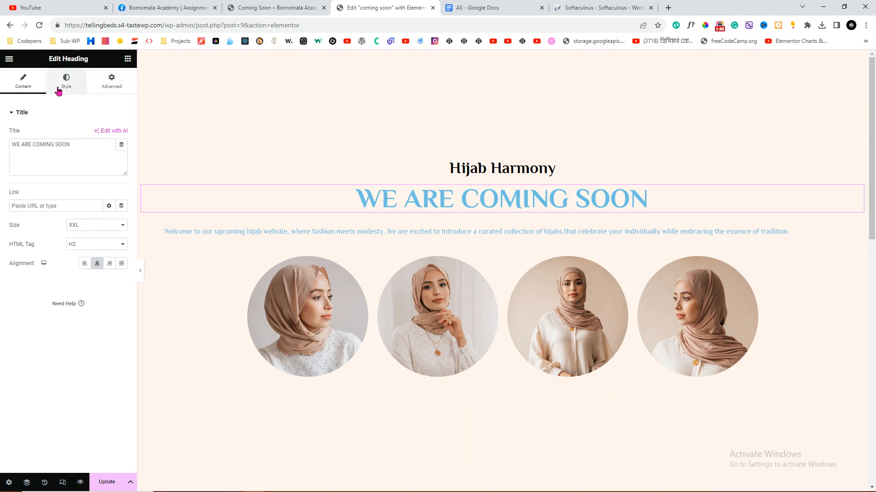
{"action": "left_click", "coordinate": [64, 85]}
{"action": "left_click", "coordinate": [121, 134]}
{"action": "left_click_drag", "start_coordinate": [77, 232], "coordinate": [64, 245]}
{"action": "left_click", "coordinate": [2, 273]}
{"action": "left_click", "coordinate": [121, 152]}
{"action": "left_click_drag", "start_coordinate": [16, 224], "coordinate": [52, 226]}
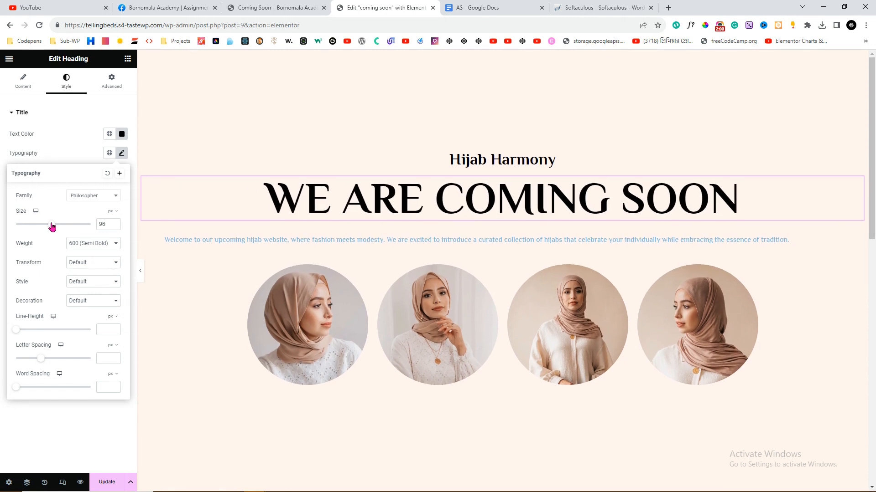
{"action": "left_click", "coordinate": [114, 226]}
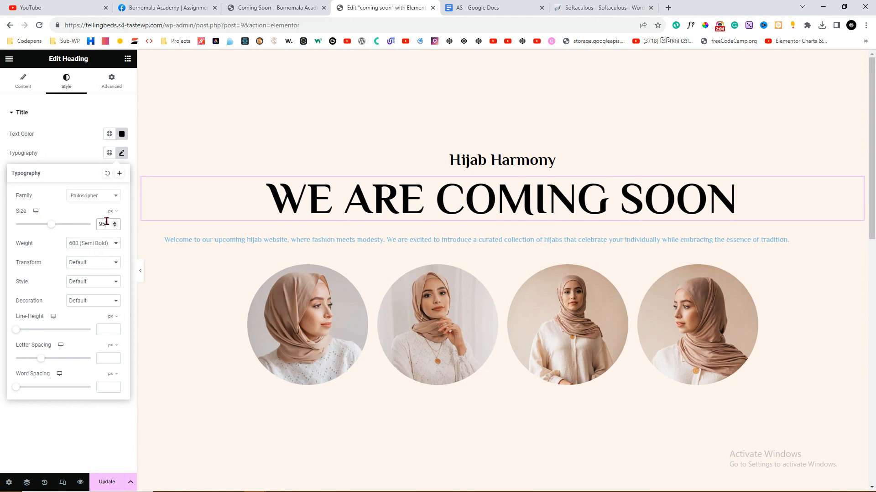
Change the hero section's content width to Boxed to match the reference page's layout
{"action": "left_click", "coordinate": [259, 8]}
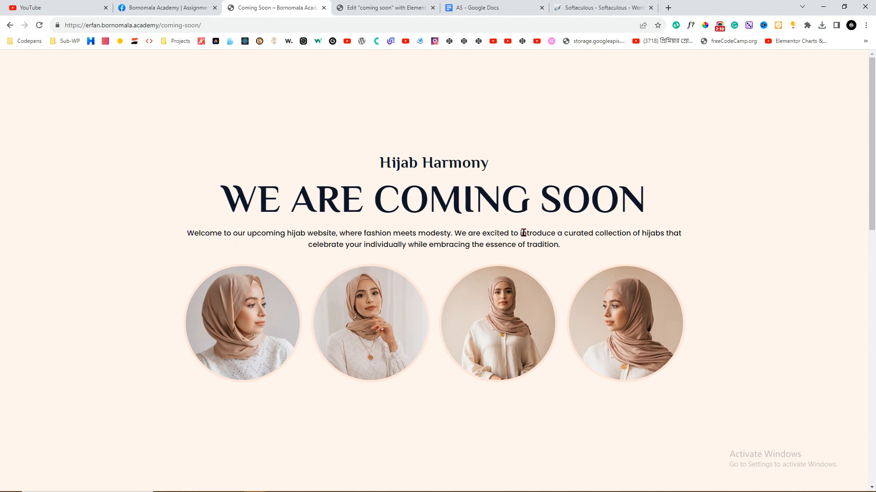
{"action": "left_click", "coordinate": [399, 5]}
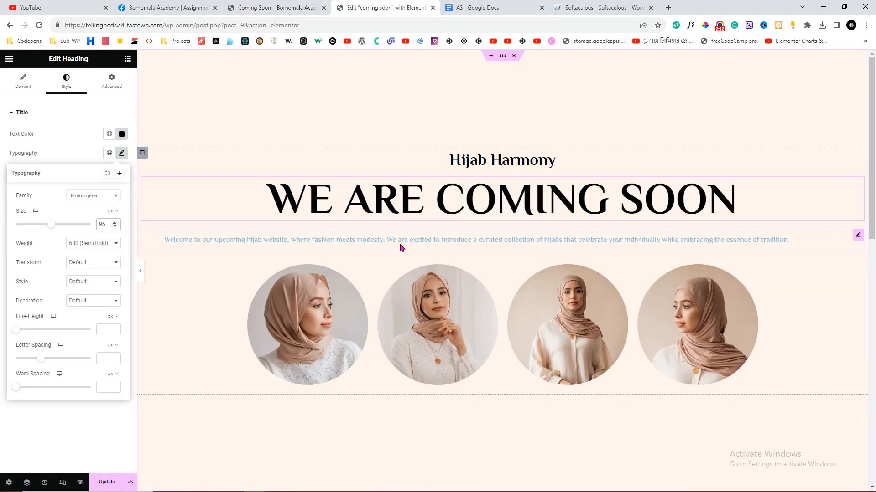
{"action": "left_click", "coordinate": [504, 58]}
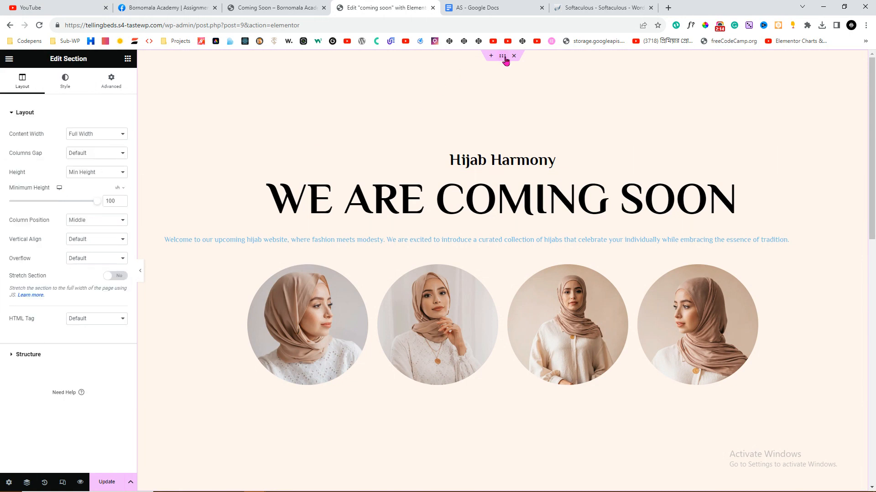
{"action": "left_click_drag", "start_coordinate": [6, 135], "coordinate": [42, 137]}
{"action": "left_click", "coordinate": [263, 14]}
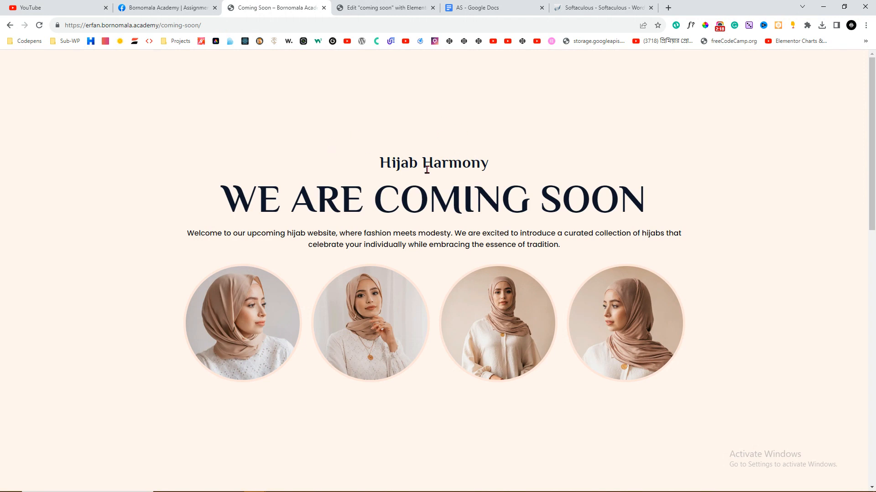
{"action": "left_click", "coordinate": [385, 7]}
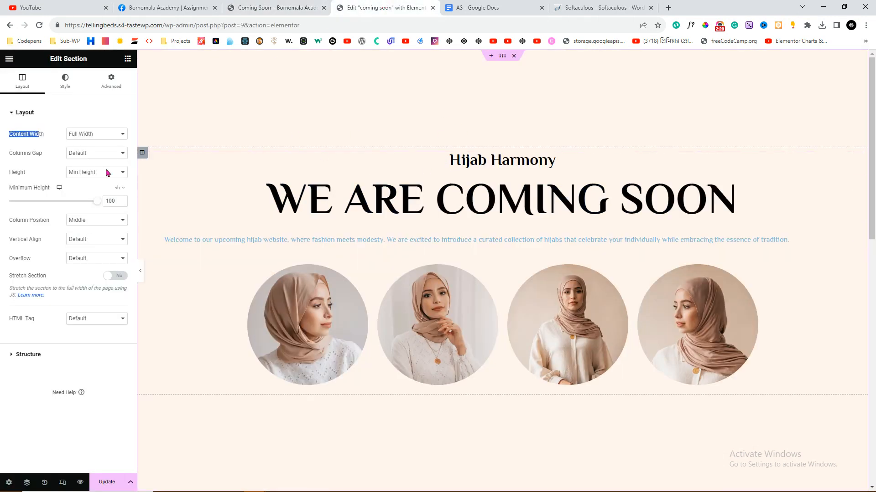
{"action": "left_click", "coordinate": [6, 139]}
{"action": "left_click", "coordinate": [86, 134]}
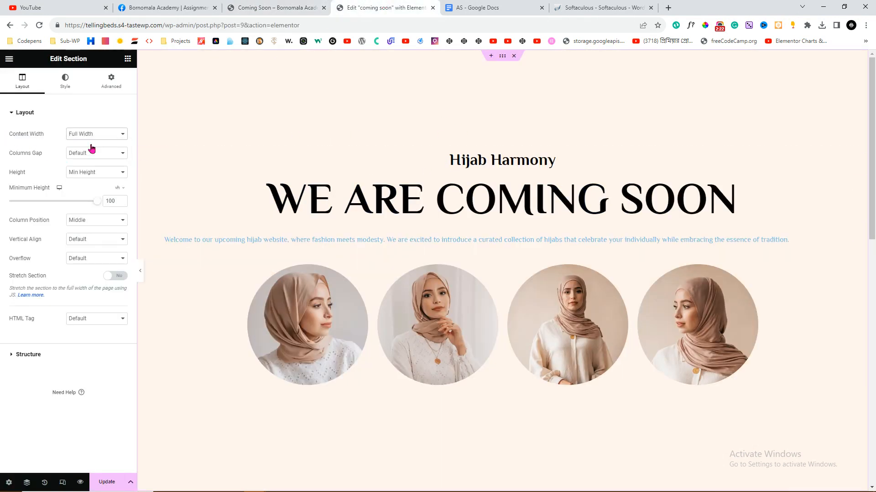
{"action": "left_click", "coordinate": [92, 144]}
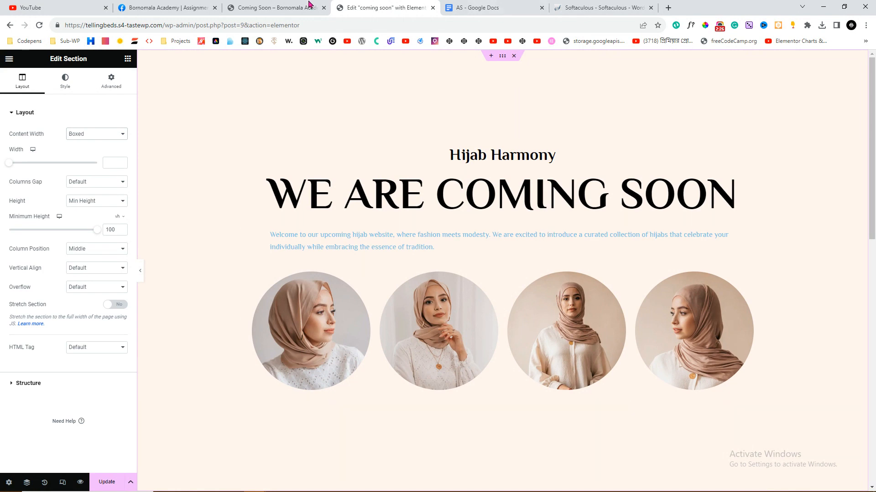
{"action": "left_click", "coordinate": [278, 8]}
{"action": "left_click", "coordinate": [395, 8]}
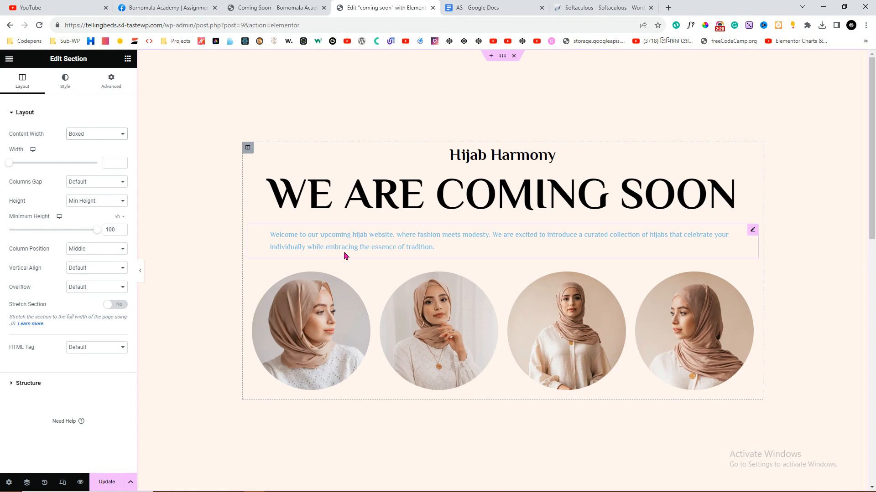
Center-align the welcome paragraph and set its text color to black, following the reference page
{"action": "left_click", "coordinate": [278, 7]}
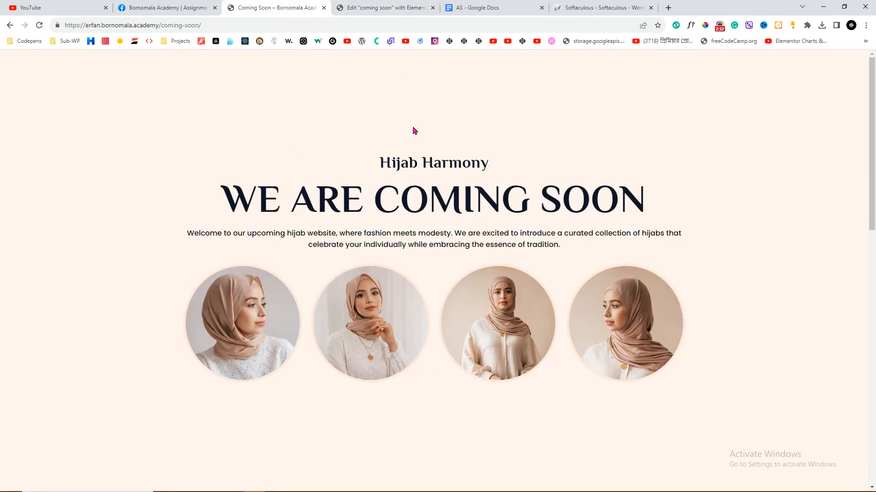
{"action": "left_click", "coordinate": [410, 13]}
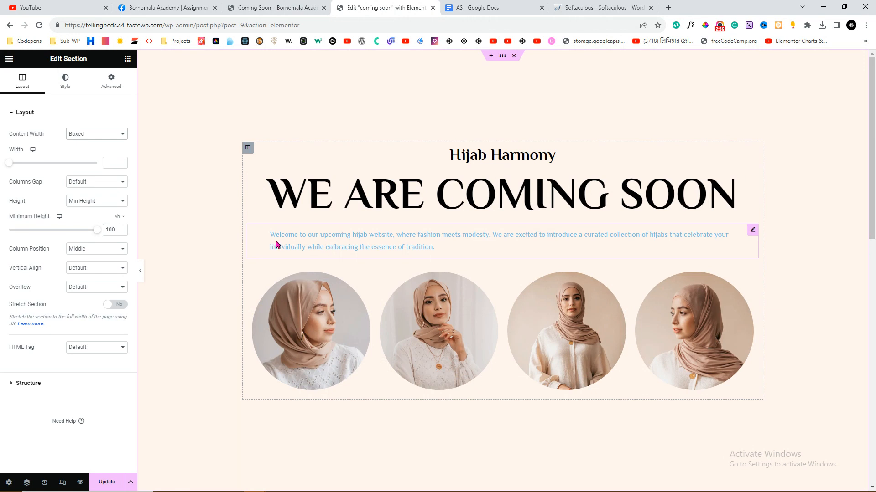
{"action": "left_click", "coordinate": [752, 230]}
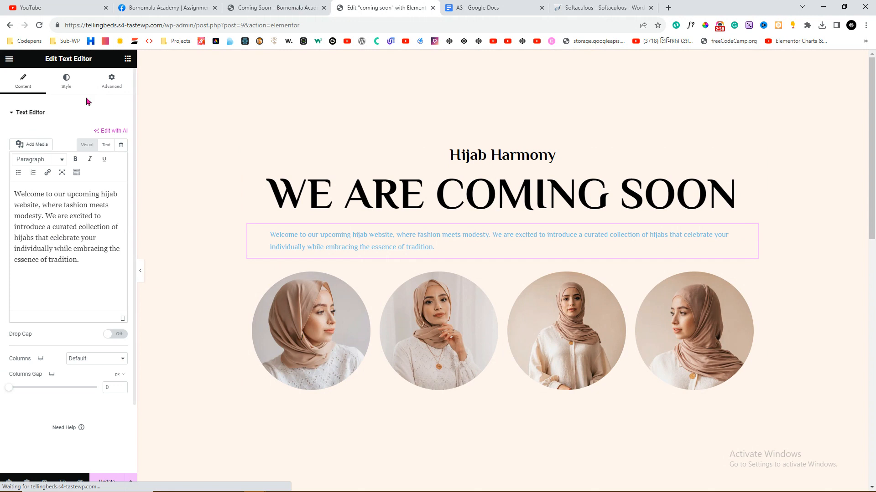
{"action": "left_click", "coordinate": [68, 86]}
{"action": "left_click", "coordinate": [96, 137]}
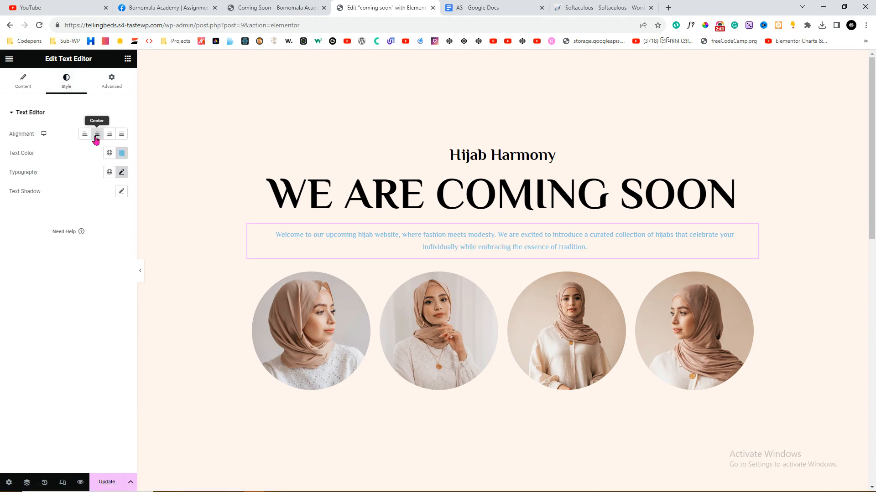
{"action": "left_click", "coordinate": [122, 153]}
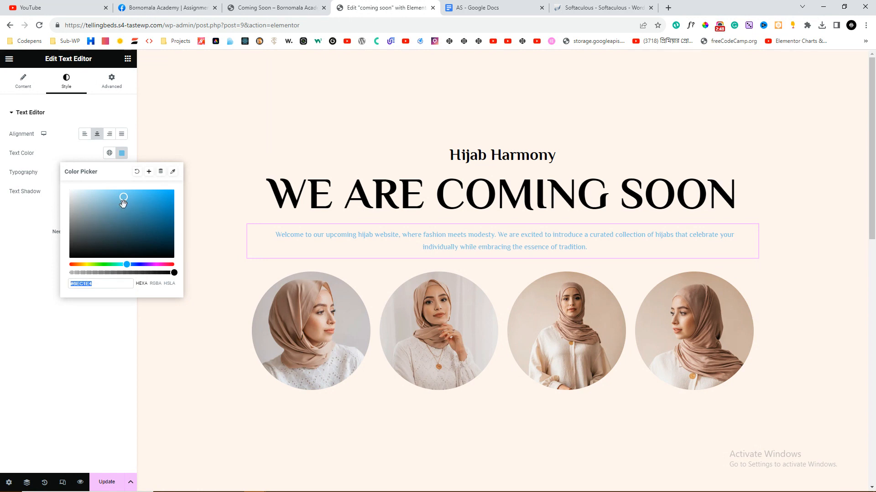
{"action": "left_click_drag", "start_coordinate": [79, 248], "coordinate": [66, 267]}
{"action": "left_click", "coordinate": [26, 266]}
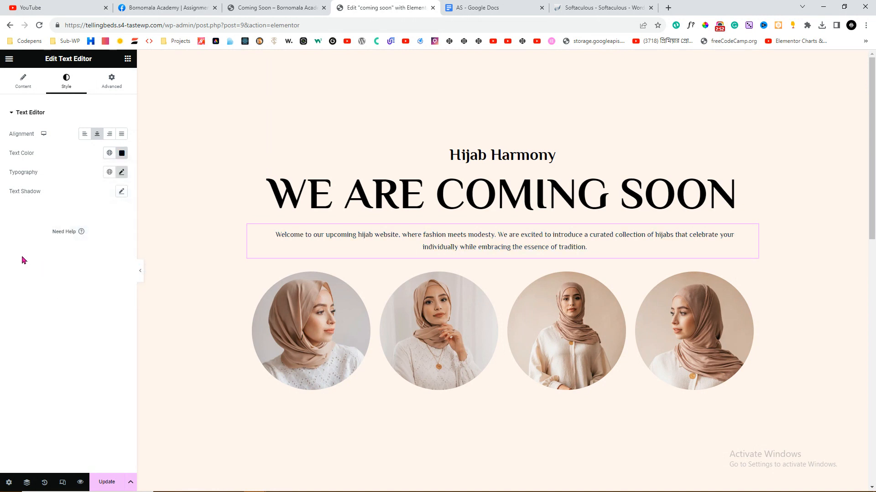
Set the welcome paragraph's font size to 18 px
{"action": "left_click", "coordinate": [122, 172]}
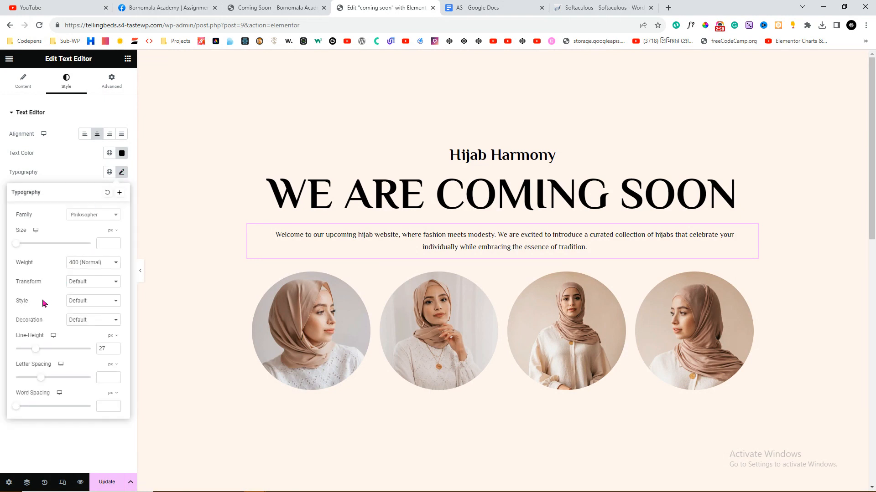
{"action": "left_click", "coordinate": [110, 249]}
{"action": "type", "text": "16"}
{"action": "key", "text": "Up"}
{"action": "key", "text": "Up"}
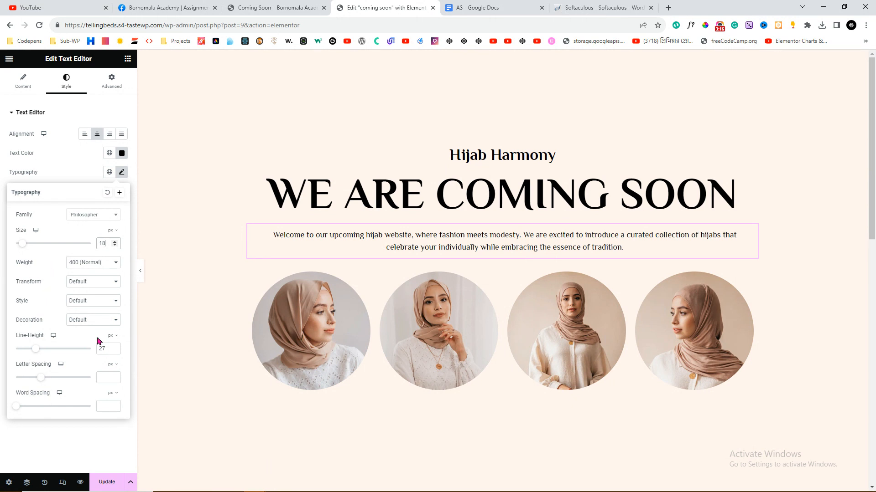
Try the 600 (Semi Bold) weight on the welcome paragraph, and return it to 400 (Normal)
{"action": "left_click", "coordinate": [89, 264]}
{"action": "left_click", "coordinate": [93, 301]}
{"action": "left_click", "coordinate": [73, 263]}
{"action": "left_click", "coordinate": [95, 308]}
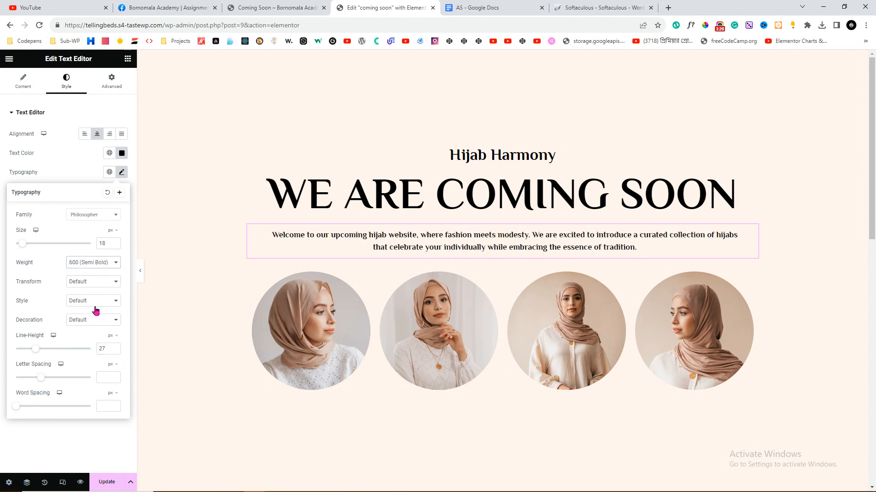
{"action": "left_click", "coordinate": [85, 264]}
{"action": "left_click", "coordinate": [96, 297]}
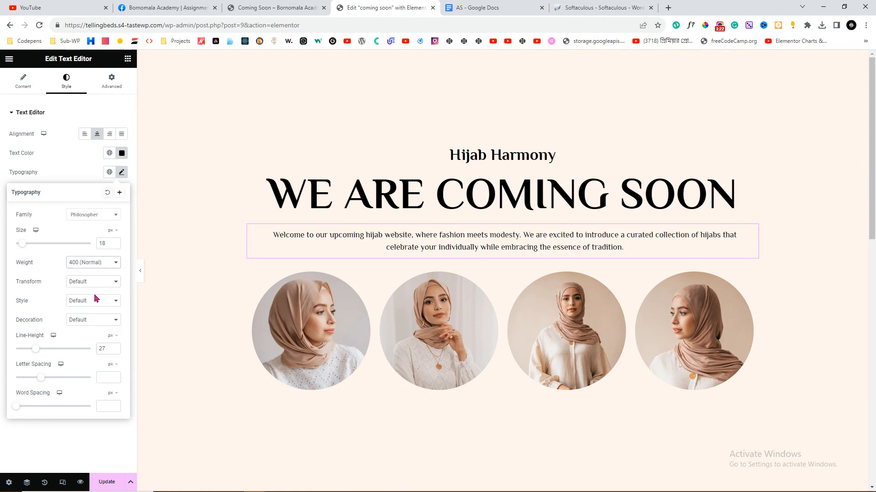
Set the welcome paragraph's left padding to 30 px and preview the page at full width
{"action": "left_click", "coordinate": [115, 85]}
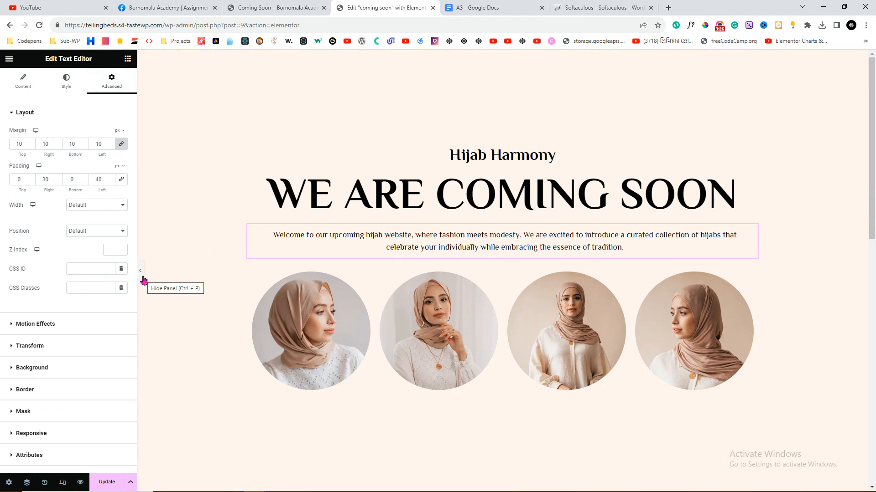
{"action": "double_click", "coordinate": [44, 181]}
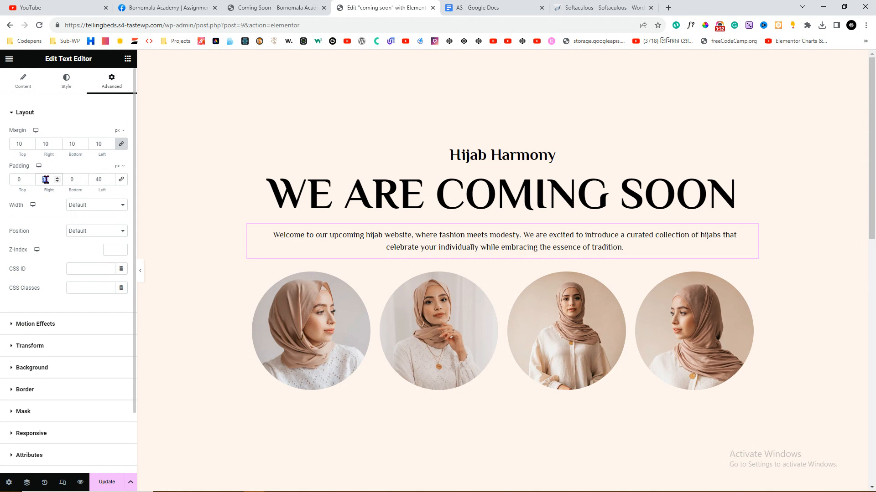
{"action": "left_click_drag", "start_coordinate": [103, 179], "coordinate": [95, 180]}
{"action": "left_click", "coordinate": [110, 182]}
{"action": "left_click", "coordinate": [110, 182]}
{"action": "left_click", "coordinate": [110, 182]}
{"action": "left_click", "coordinate": [109, 182]}
{"action": "left_click", "coordinate": [109, 182]}
{"action": "left_click", "coordinate": [109, 182]}
{"action": "left_click", "coordinate": [110, 182]}
{"action": "left_click", "coordinate": [109, 182]}
{"action": "left_click", "coordinate": [109, 182]}
{"action": "left_click", "coordinate": [110, 182]}
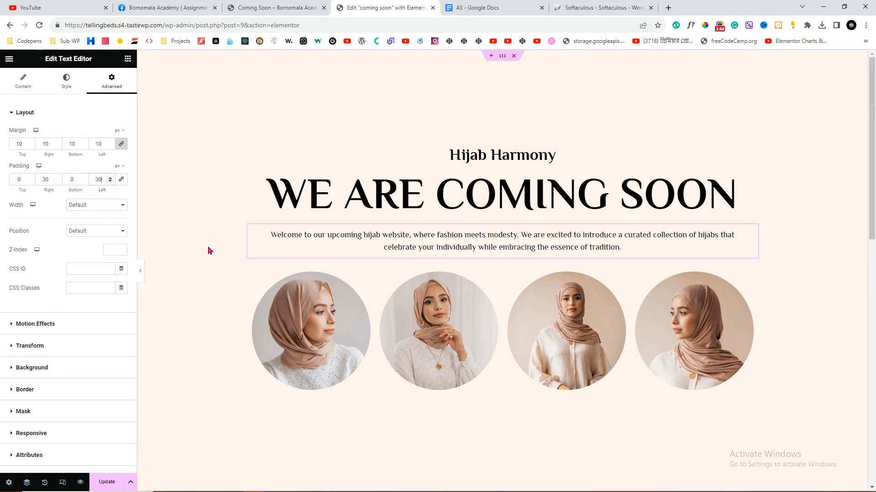
{"action": "left_click", "coordinate": [141, 273]}
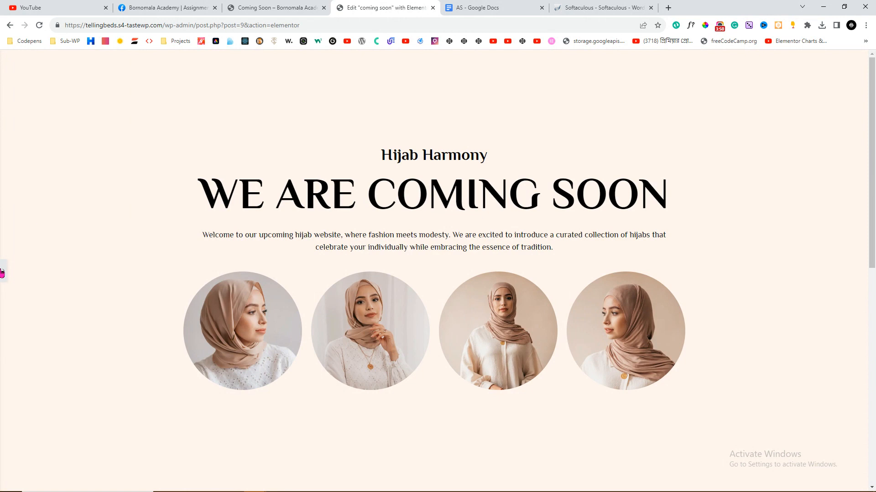
{"action": "left_click", "coordinate": [3, 273]}
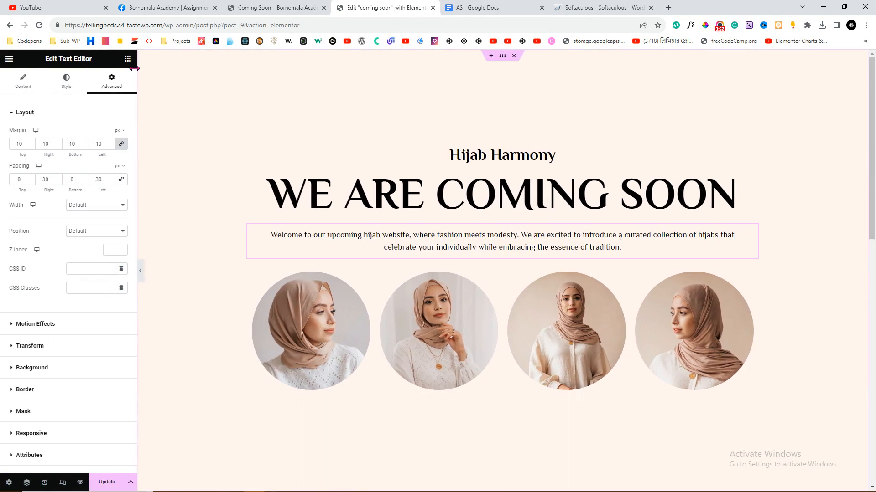
Change the welcome paragraph's font family to Poppins
{"action": "left_click", "coordinate": [66, 83]}
{"action": "left_click", "coordinate": [121, 172]}
{"action": "left_click", "coordinate": [100, 211]}
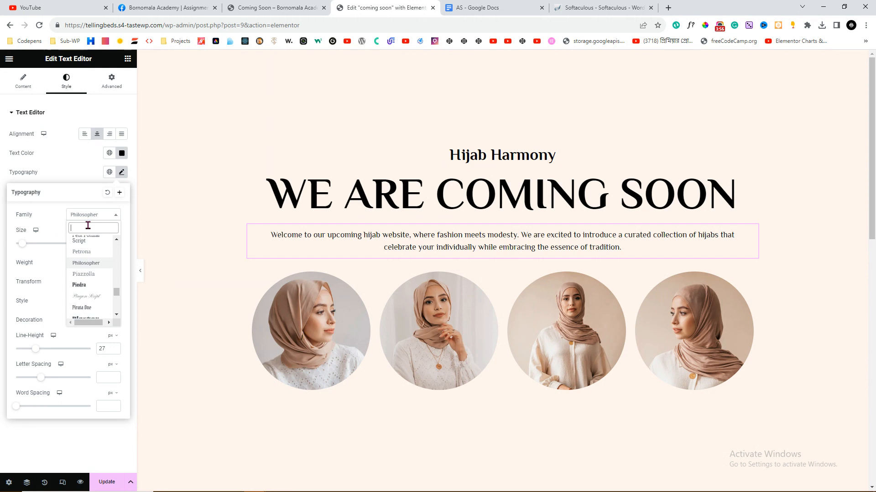
{"action": "type", "text": "p"}
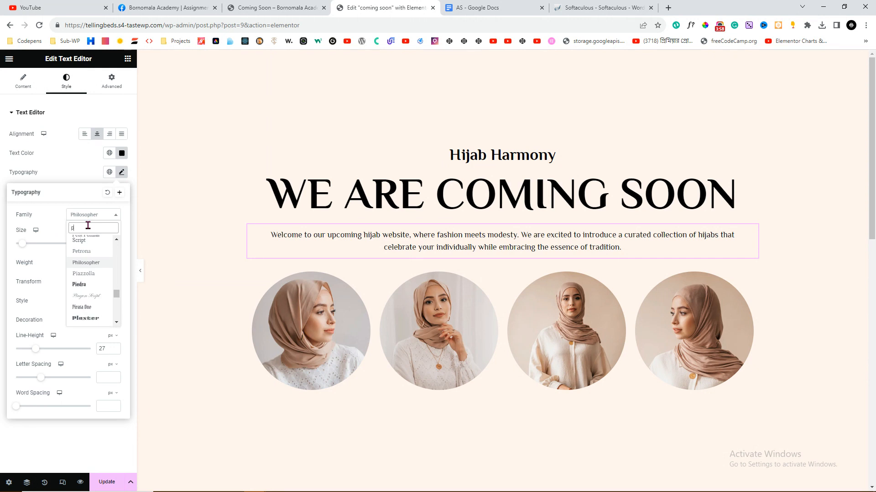
{"action": "type", "text": "op"}
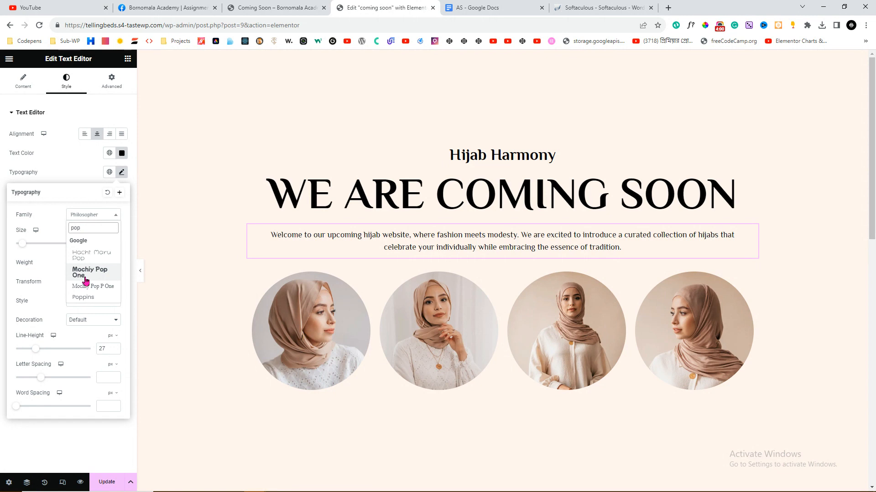
{"action": "left_click", "coordinate": [96, 305]}
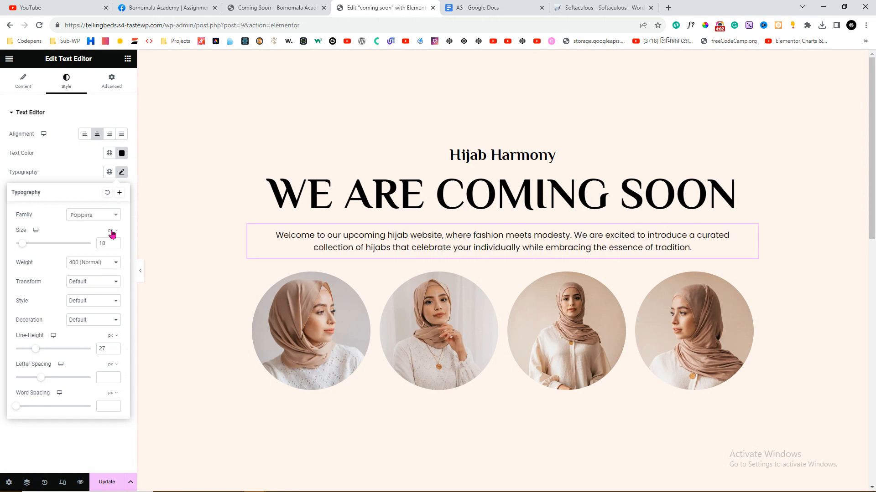
Compare the full-width preview of the page with the reference page's heading, paragraph and round images
{"action": "left_click", "coordinate": [140, 272]}
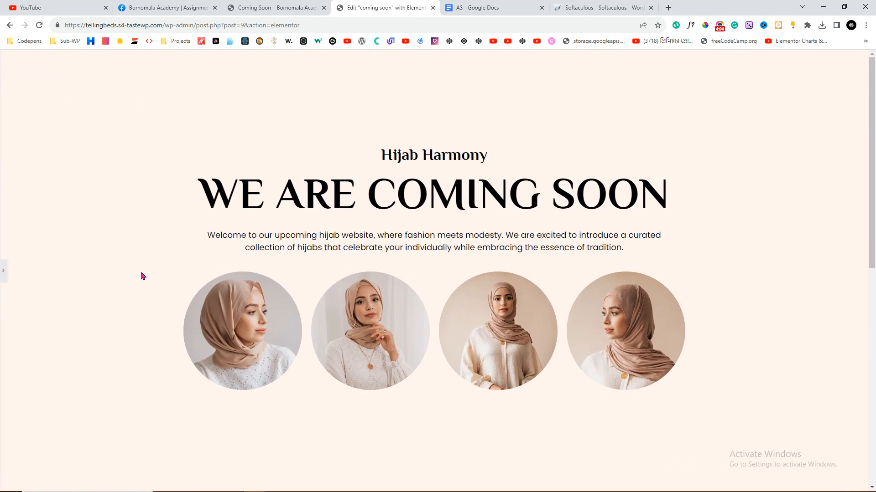
{"action": "left_click", "coordinate": [278, 7]}
{"action": "left_click", "coordinate": [370, 5]}
{"action": "left_click", "coordinate": [279, 7]}
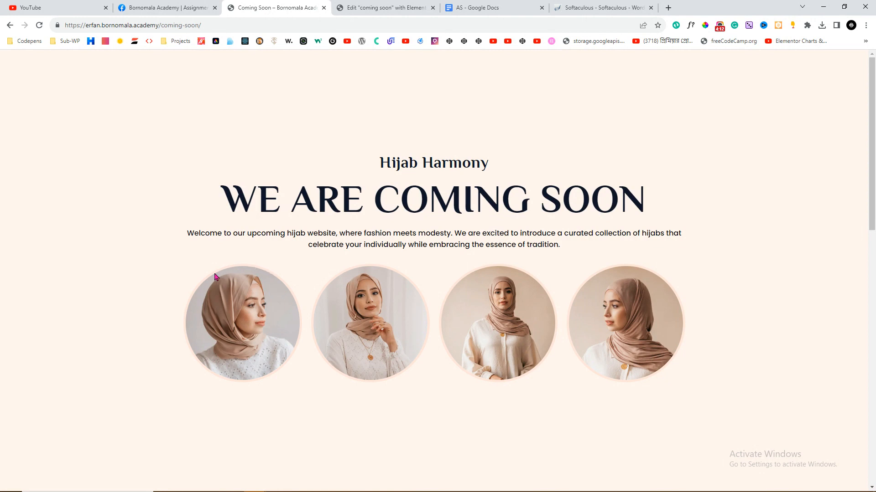
{"action": "left_click", "coordinate": [382, 5]}
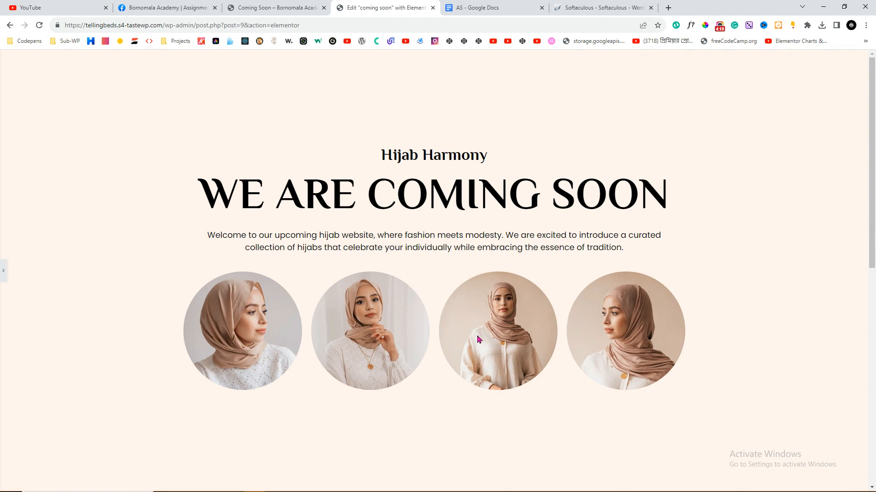
{"action": "scroll", "coordinate": [478, 339], "scroll_direction": "down", "scroll_amount": 5}
{"action": "scroll", "coordinate": [478, 339], "scroll_direction": "up", "scroll_amount": 5}
{"action": "left_click", "coordinate": [4, 271]}
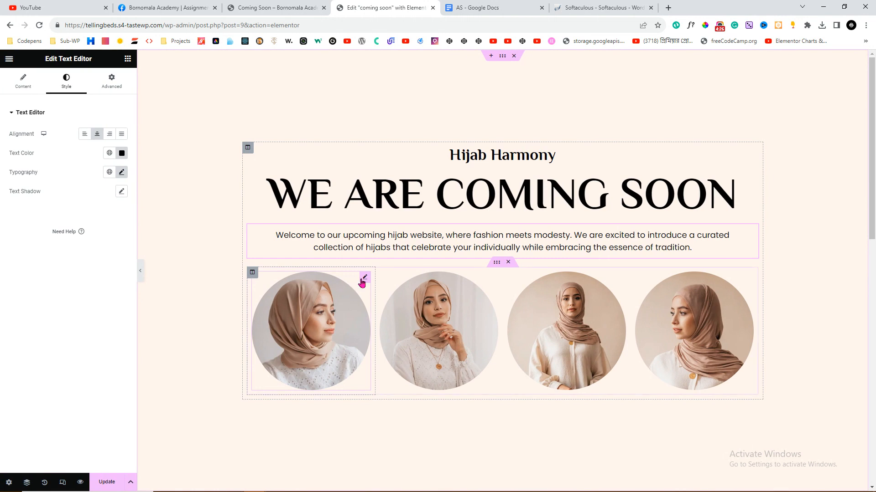
Give the first round image a solid border 5 px wide on all sides
{"action": "left_click", "coordinate": [362, 280]}
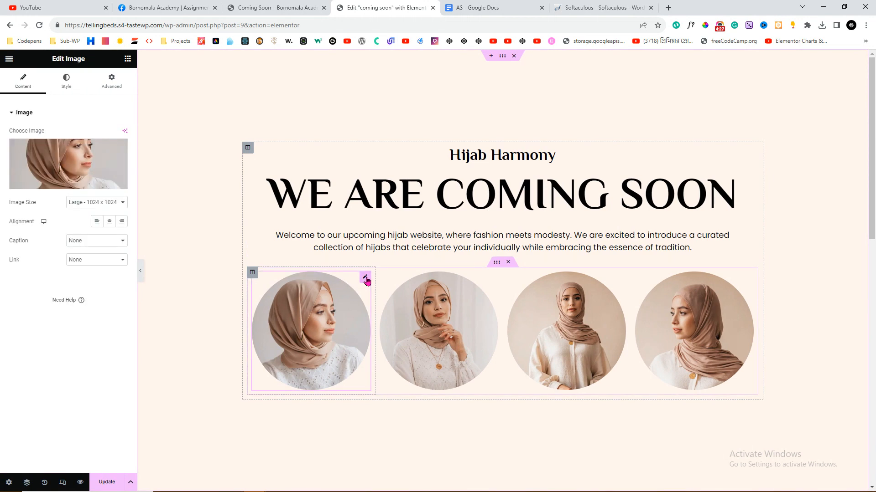
{"action": "left_click", "coordinate": [67, 81]}
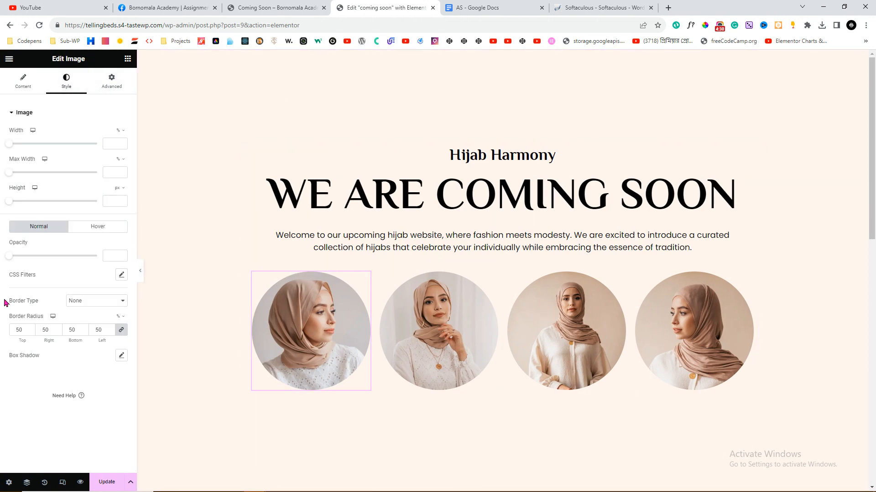
{"action": "left_click_drag", "start_coordinate": [12, 305], "coordinate": [26, 303]}
{"action": "left_click", "coordinate": [44, 307]}
{"action": "left_click_drag", "start_coordinate": [9, 304], "coordinate": [40, 304]}
{"action": "left_click", "coordinate": [69, 303]}
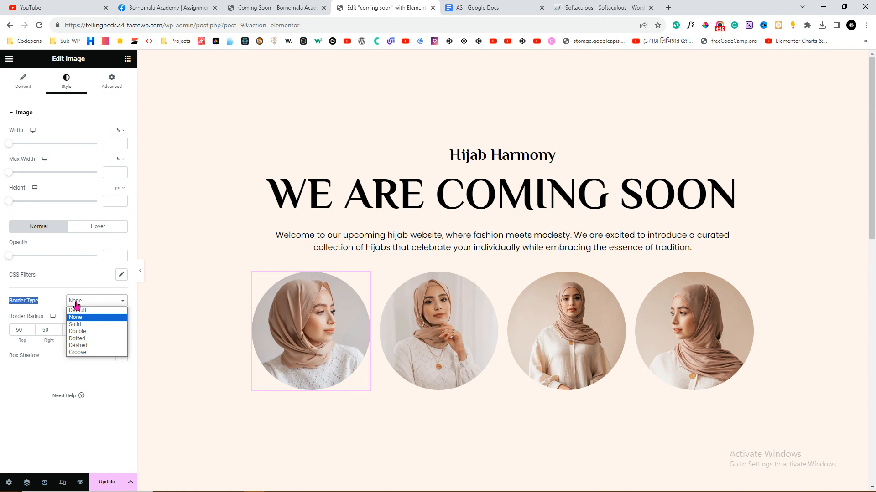
{"action": "left_click", "coordinate": [86, 324]}
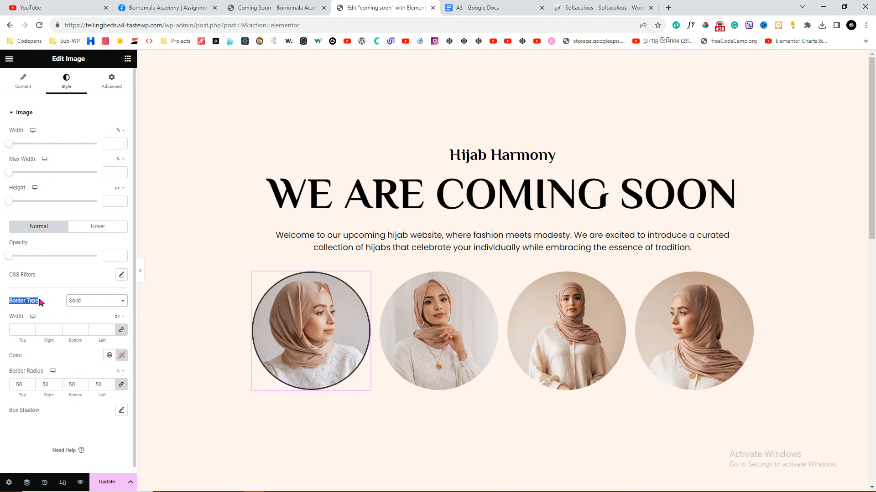
{"action": "left_click", "coordinate": [2, 319]}
{"action": "left_click", "coordinate": [16, 330]}
{"action": "type", "text": "5"}
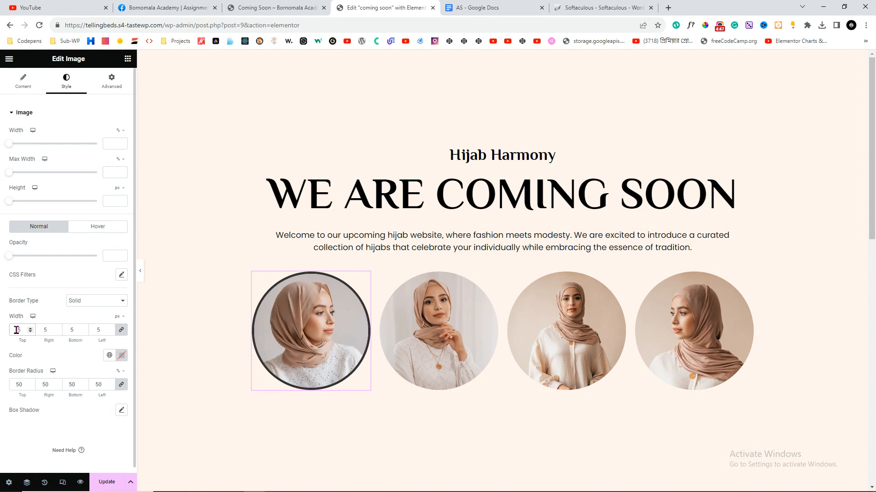
Sample the image border color FFE4D9 from the reference page with the ColorPick Eyedropper and copy its hex code
{"action": "left_click", "coordinate": [277, 8]}
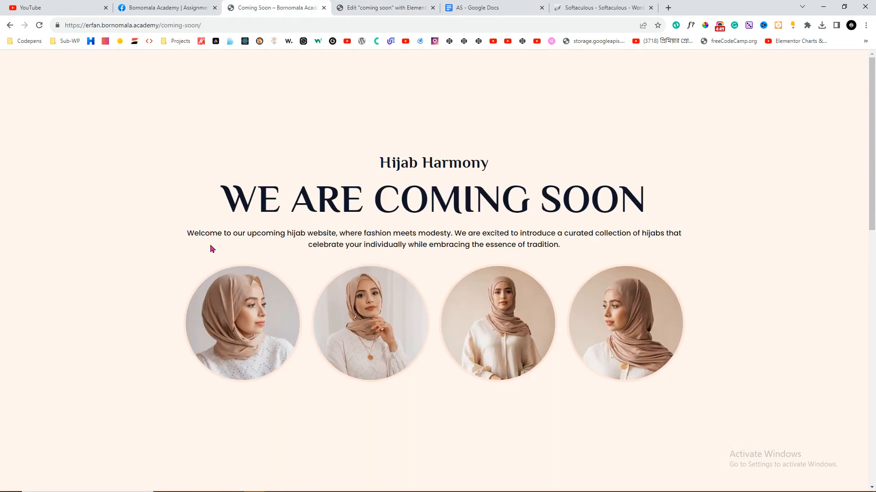
{"action": "left_click", "coordinate": [705, 25]}
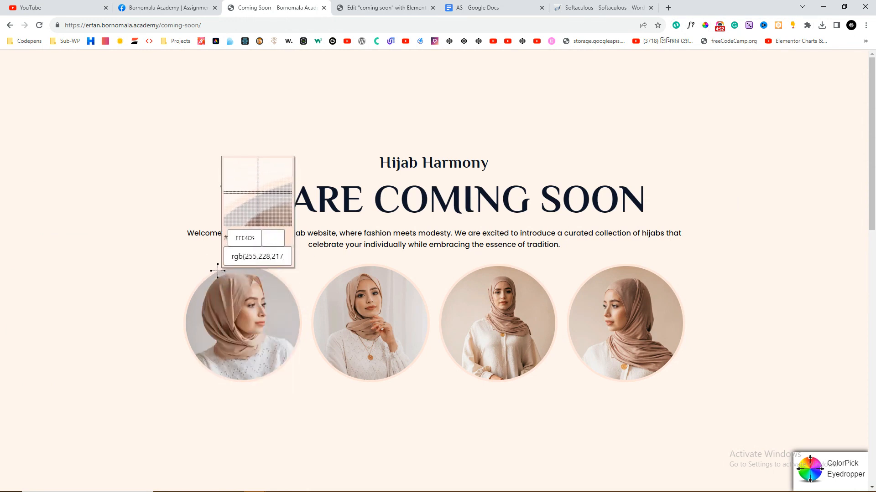
{"action": "left_click", "coordinate": [217, 271]}
{"action": "right_click", "coordinate": [242, 240]}
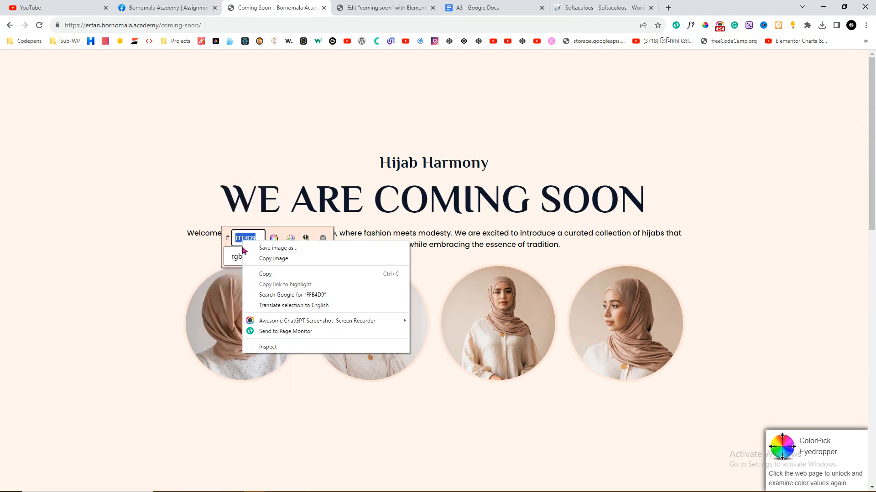
{"action": "left_click", "coordinate": [268, 274]}
{"action": "left_click", "coordinate": [323, 238]}
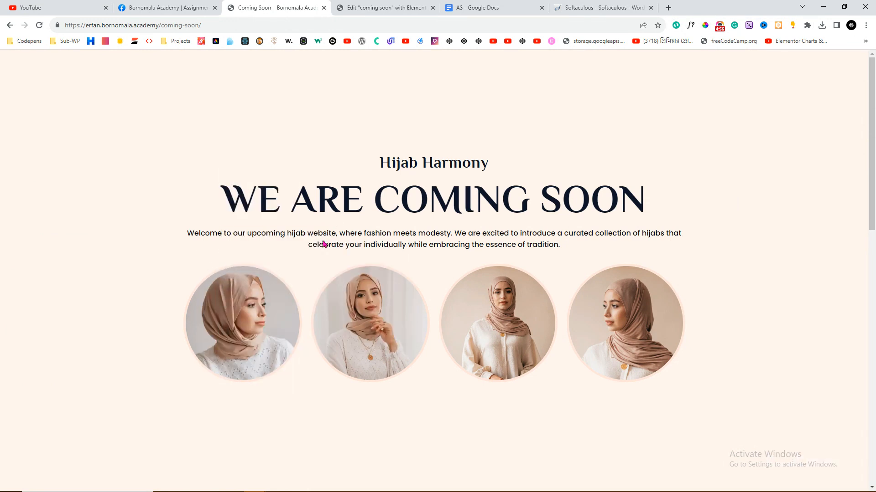
Apply the copied color FFE4D9 to the first round image's border in the Elementor editor
{"action": "left_click", "coordinate": [364, 8]}
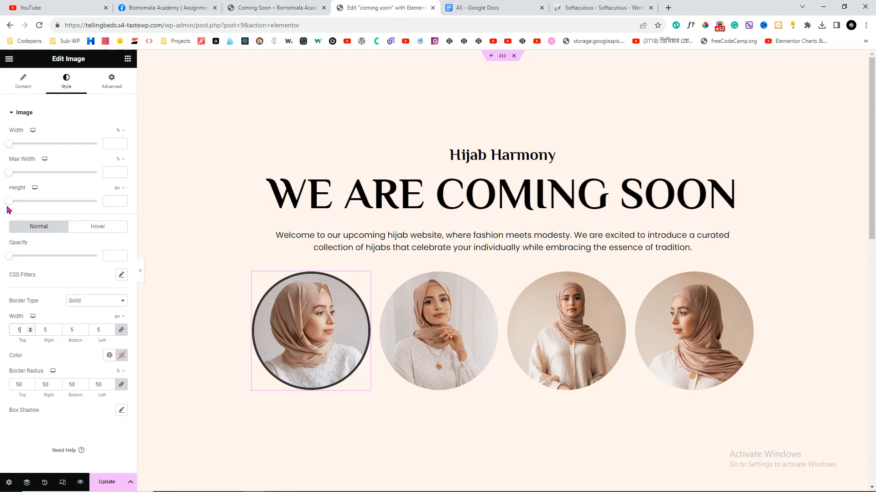
{"action": "left_click", "coordinate": [122, 357]}
{"action": "key", "text": "ctrl+v"}
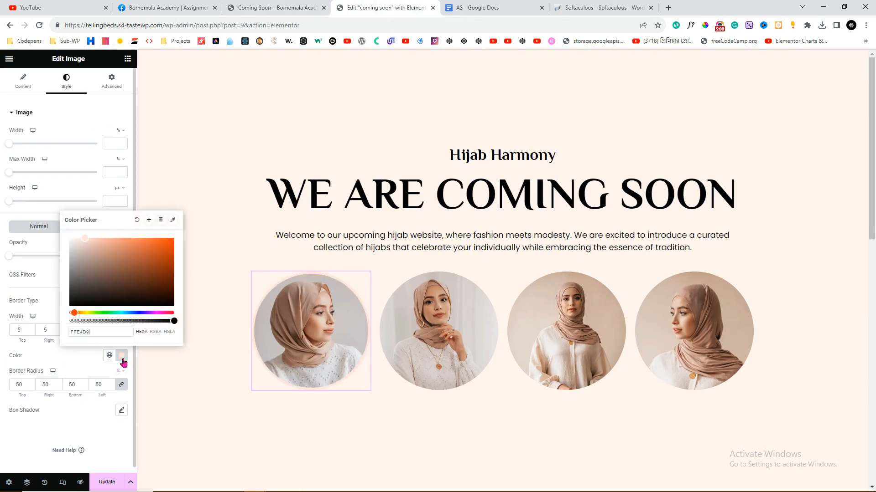
{"action": "left_click", "coordinate": [76, 362]}
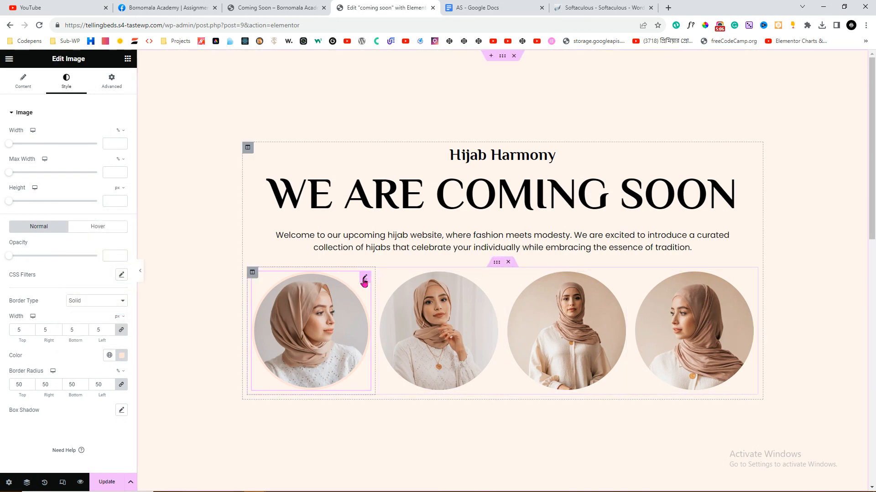
Copy the first round image's style and paste it onto the second, third and fourth round images
{"action": "right_click", "coordinate": [364, 281]}
{"action": "left_click", "coordinate": [389, 321]}
{"action": "left_click", "coordinate": [493, 278]}
{"action": "right_click", "coordinate": [495, 281]}
{"action": "left_click", "coordinate": [525, 345]}
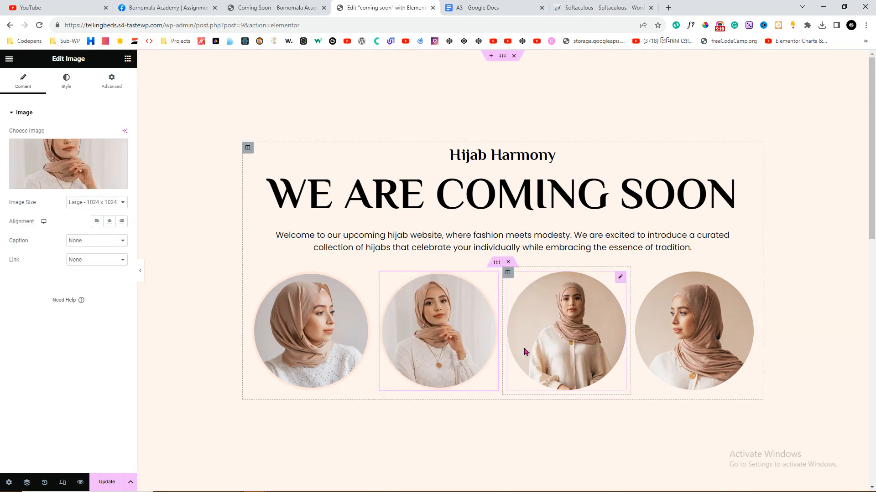
{"action": "left_click", "coordinate": [620, 277]}
{"action": "right_click", "coordinate": [622, 280]}
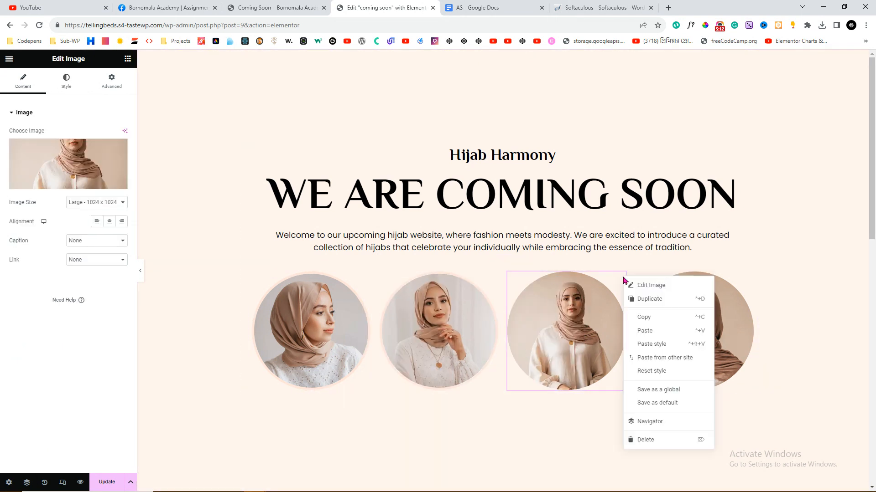
{"action": "left_click", "coordinate": [651, 347]}
{"action": "left_click", "coordinate": [747, 278]}
{"action": "right_click", "coordinate": [747, 280]}
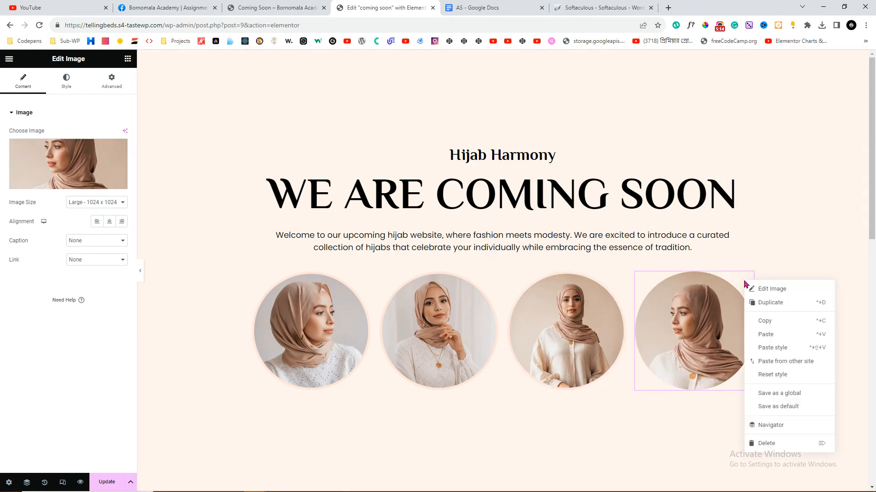
{"action": "left_click", "coordinate": [761, 351]}
Compare the full-width preview of the heading and bordered round images with the reference page
{"action": "left_click", "coordinate": [141, 271]}
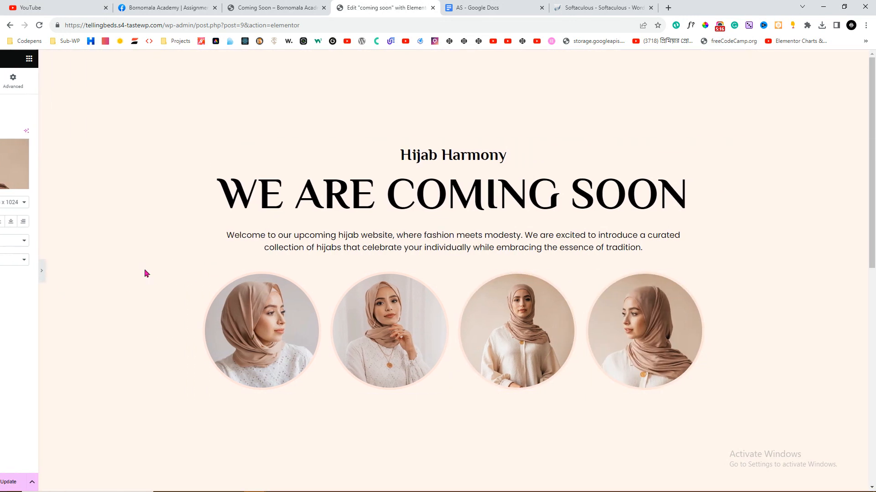
{"action": "left_click", "coordinate": [297, 4]}
{"action": "left_click", "coordinate": [368, 5]}
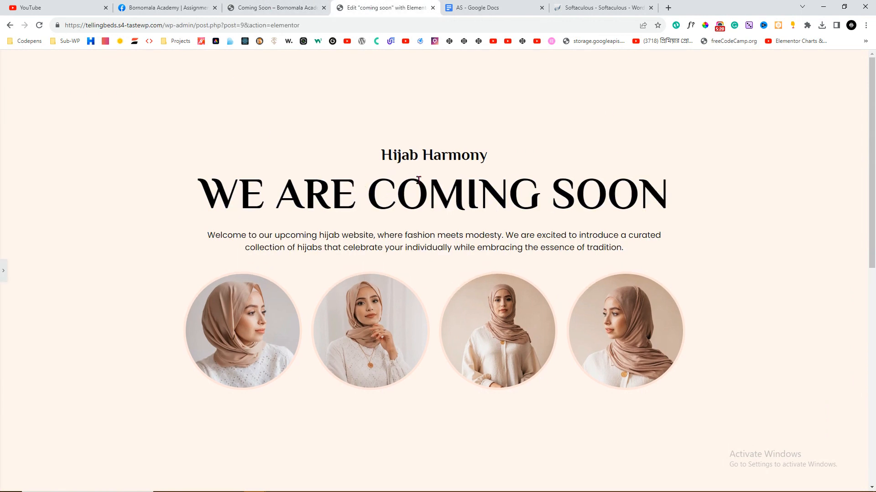
{"action": "left_click", "coordinate": [299, 5]}
{"action": "left_click", "coordinate": [401, 5]}
Reduce the font size of the "WE ARE COMING SOON" heading below 90 px and check it against the reference page
{"action": "left_click", "coordinate": [2, 272]}
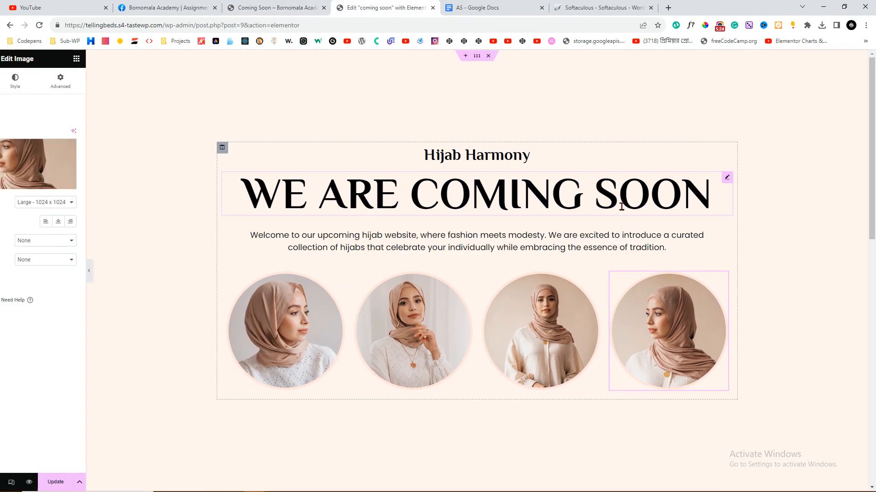
{"action": "left_click", "coordinate": [752, 182]}
{"action": "left_click", "coordinate": [122, 153]}
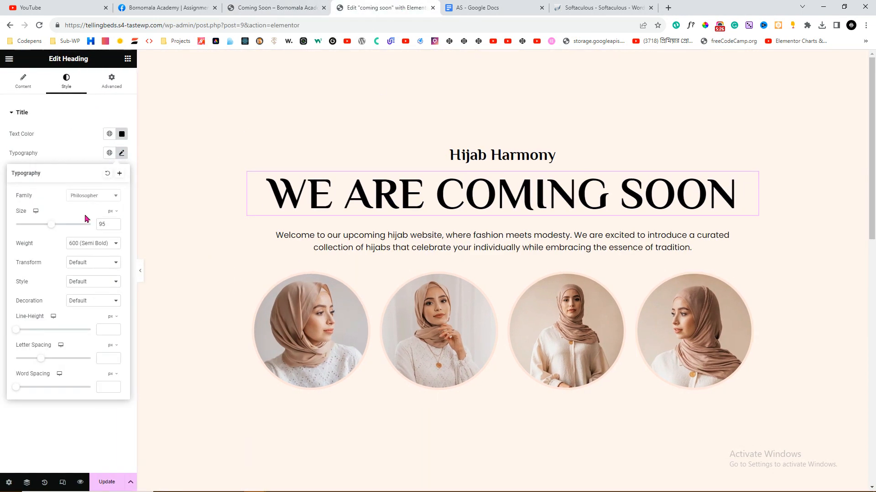
{"action": "left_click", "coordinate": [114, 227]}
{"action": "left_click", "coordinate": [114, 227]}
{"action": "left_click", "coordinate": [115, 227]}
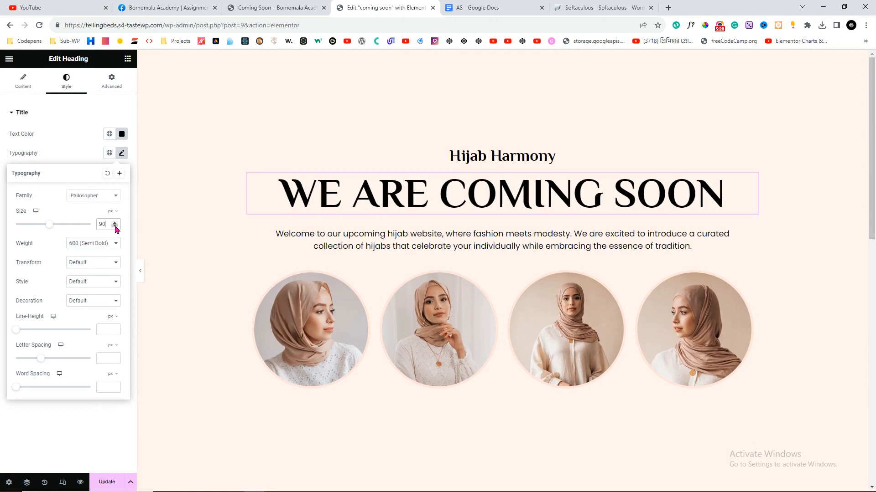
{"action": "left_click", "coordinate": [114, 227]}
{"action": "left_click", "coordinate": [115, 227]}
{"action": "left_click", "coordinate": [140, 271]}
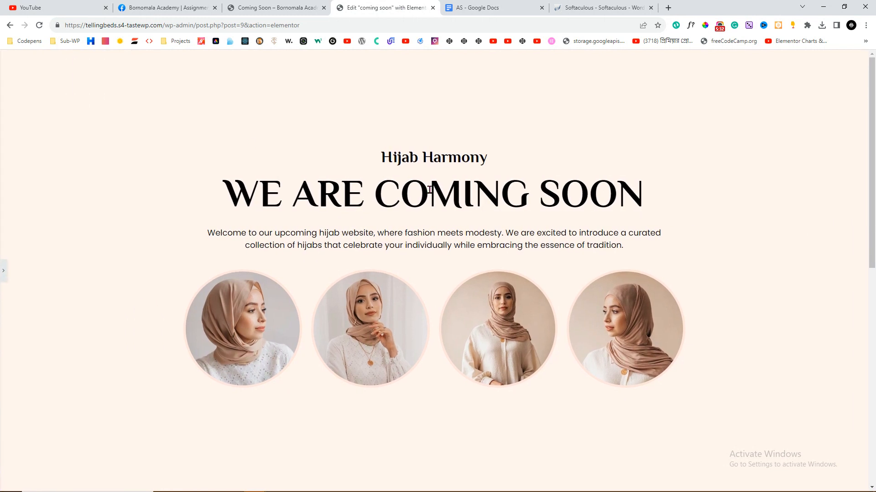
{"action": "left_click", "coordinate": [272, 8]}
{"action": "left_click", "coordinate": [396, 8]}
Compare the countdown and subscribe sections with the same sections on the reference page
{"action": "scroll", "coordinate": [516, 150], "scroll_direction": "down", "scroll_amount": 7}
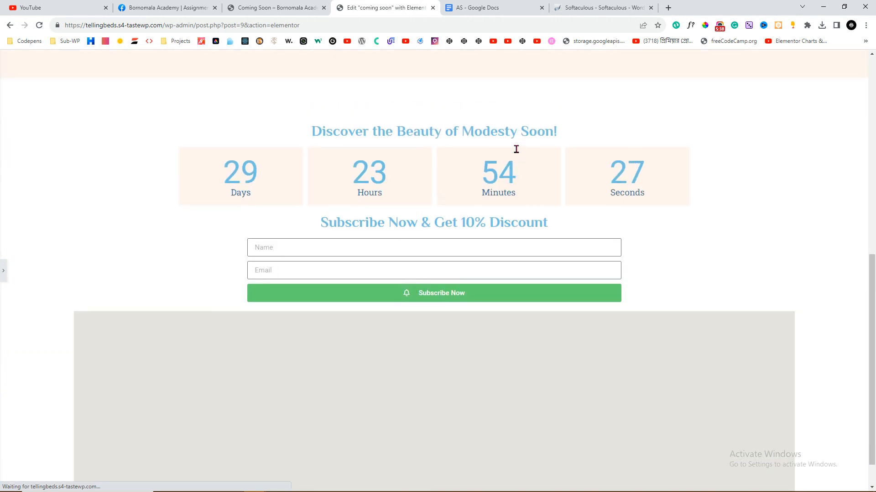
{"action": "left_click", "coordinate": [264, 5]}
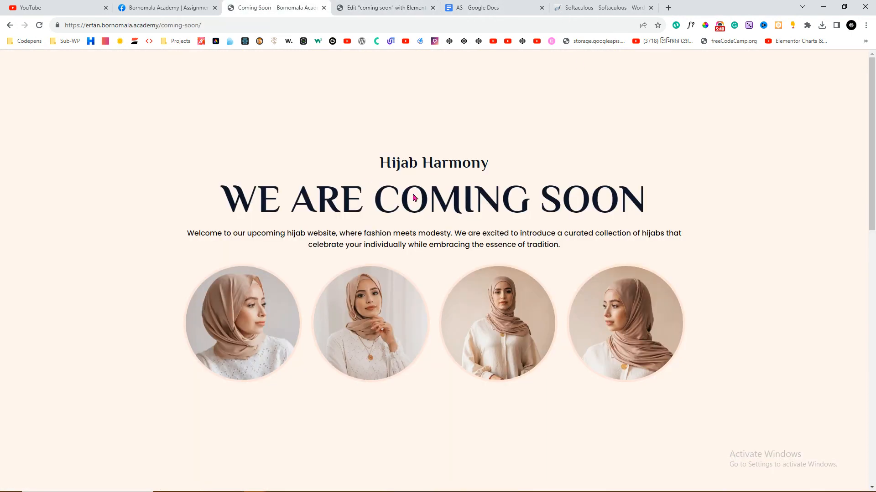
{"action": "scroll", "coordinate": [413, 196], "scroll_direction": "down", "scroll_amount": 6}
{"action": "left_click", "coordinate": [383, 8]}
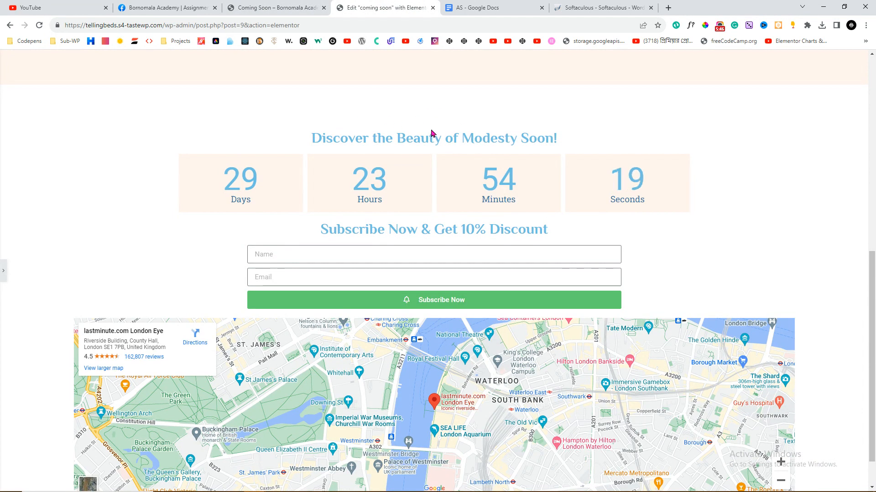
{"action": "left_click", "coordinate": [273, 7]}
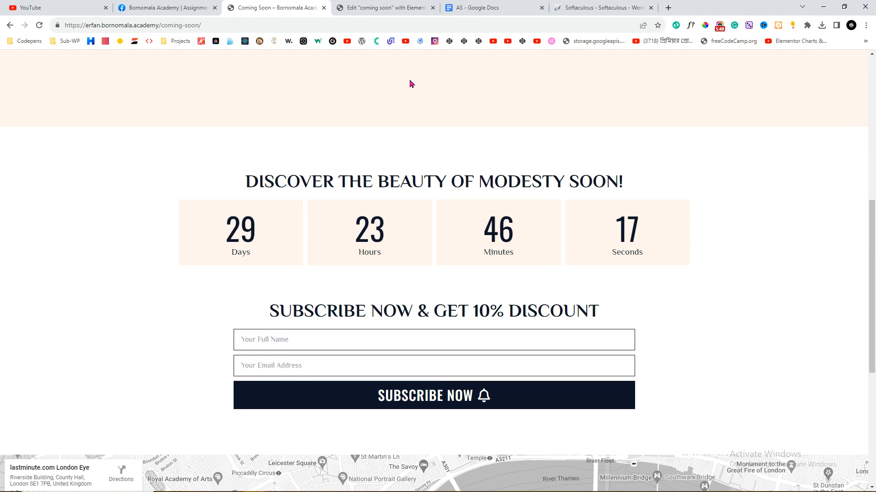
{"action": "left_click", "coordinate": [397, 7]}
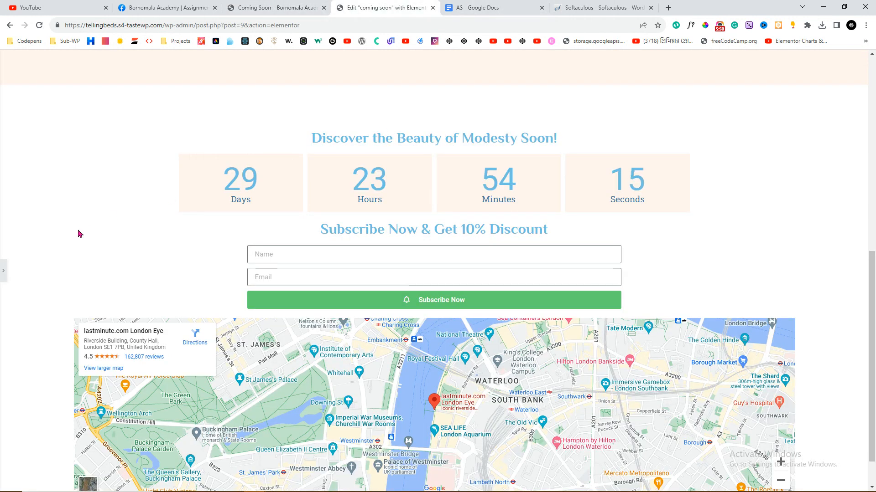
Set the text color of the "Discover the Beauty of Modesty Soon!" heading to black
{"action": "left_click", "coordinate": [3, 269]}
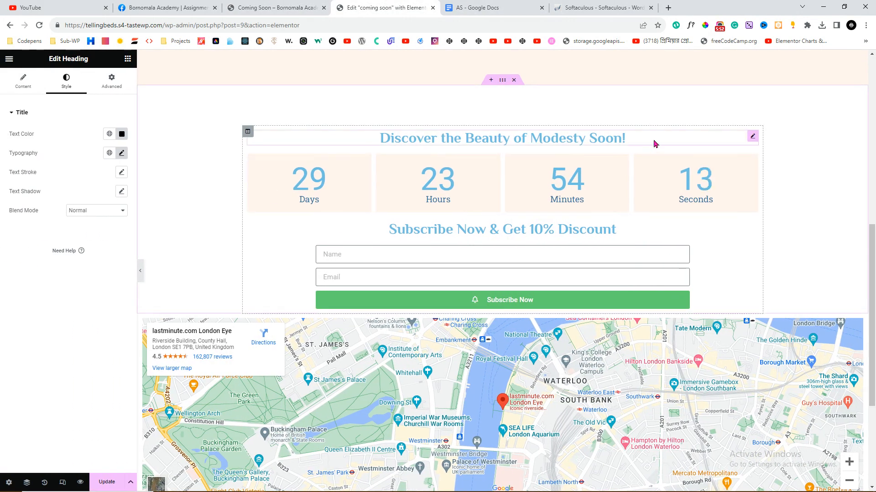
{"action": "left_click", "coordinate": [755, 137]}
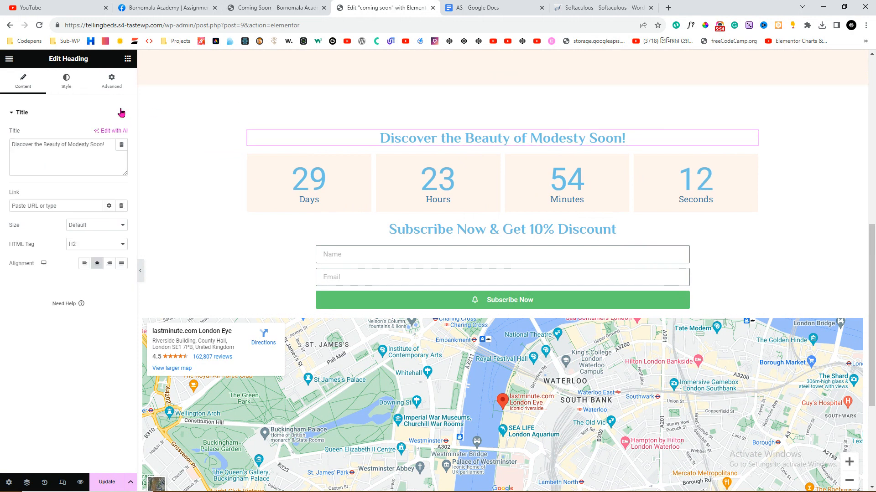
{"action": "left_click", "coordinate": [66, 82]}
{"action": "left_click", "coordinate": [121, 134]}
{"action": "mouse_move", "coordinate": [108, 202]}
{"action": "left_mouse_down"}
{"action": "mouse_move", "coordinate": [84, 210]}
{"action": "mouse_move", "coordinate": [69, 239]}
{"action": "left_mouse_up"}
{"action": "left_click", "coordinate": [4, 245]}
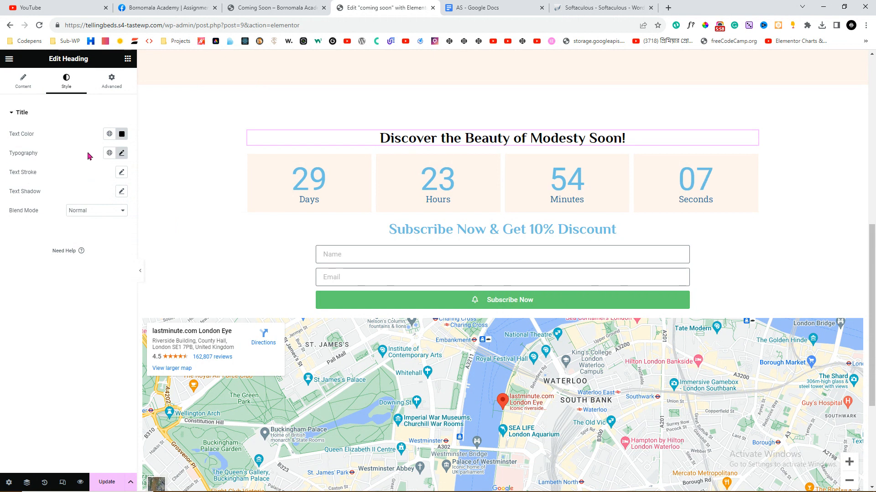
Set the font size of the "Discover the Beauty of Modesty Soon!" heading to 40 px
{"action": "left_click", "coordinate": [121, 154]}
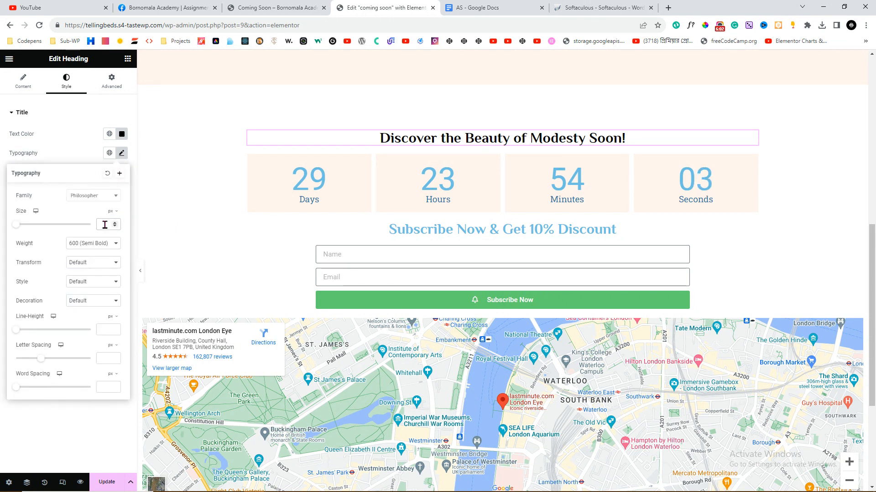
{"action": "type", "text": "30"}
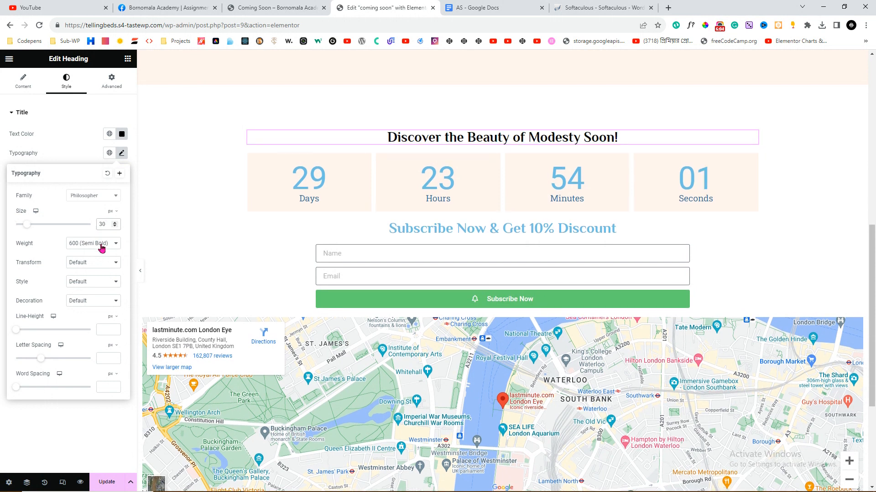
{"action": "left_click", "coordinate": [114, 223]}
{"action": "left_click", "coordinate": [114, 223]}
{"action": "left_click", "coordinate": [115, 223]}
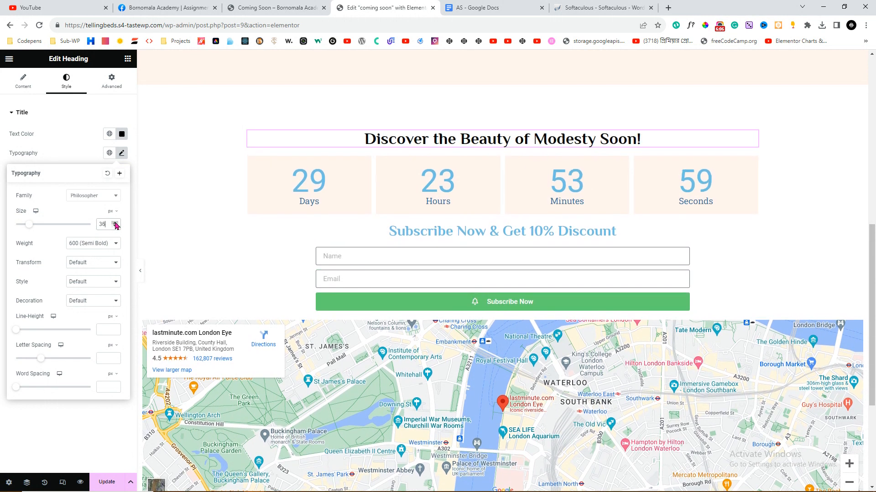
{"action": "left_click", "coordinate": [115, 223]}
{"action": "left_click", "coordinate": [115, 222]}
{"action": "left_click", "coordinate": [115, 223]}
{"action": "left_click", "coordinate": [115, 223]}
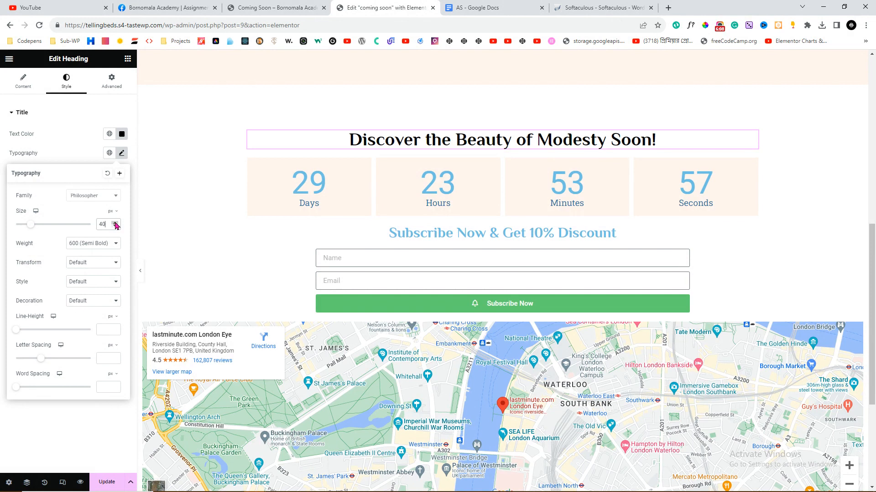
Set the text transform of the heading above the countdown to Uppercase and compare it with the reference page
{"action": "left_click", "coordinate": [291, 8]}
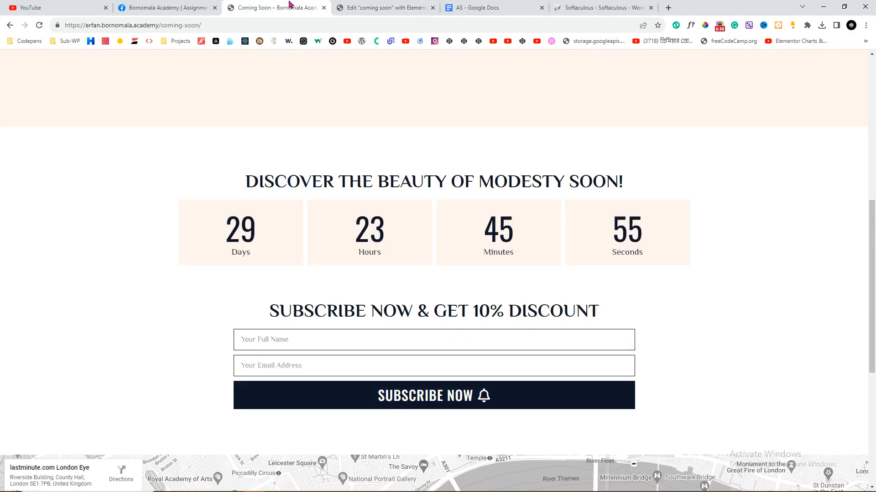
{"action": "left_click", "coordinate": [358, 4]}
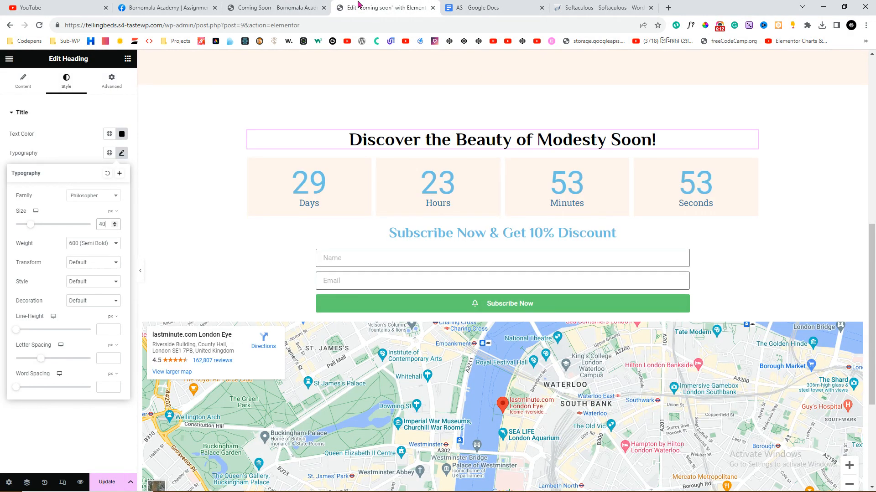
{"action": "left_click_drag", "start_coordinate": [13, 266], "coordinate": [44, 264]}
{"action": "left_click", "coordinate": [94, 262]}
{"action": "left_click", "coordinate": [96, 279]}
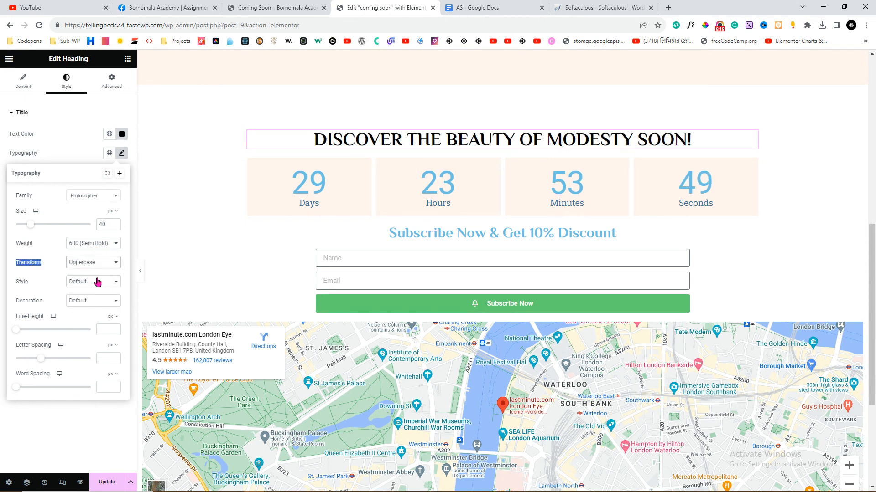
{"action": "left_click", "coordinate": [288, 7]}
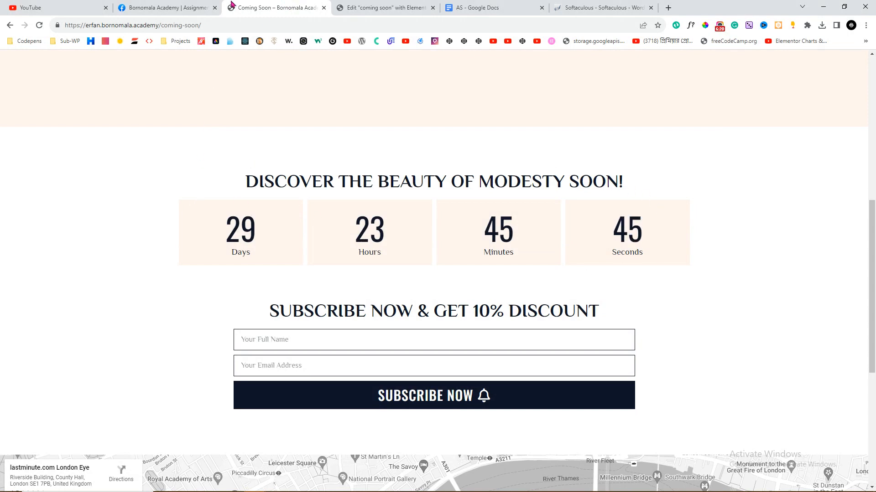
{"action": "left_click", "coordinate": [385, 7]}
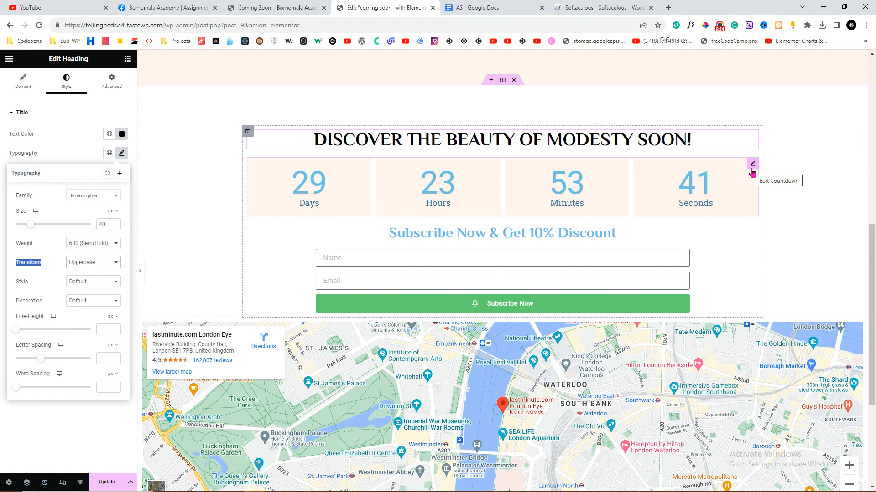
Set the countdown digits' color to black, #000000
{"action": "left_click", "coordinate": [752, 167]}
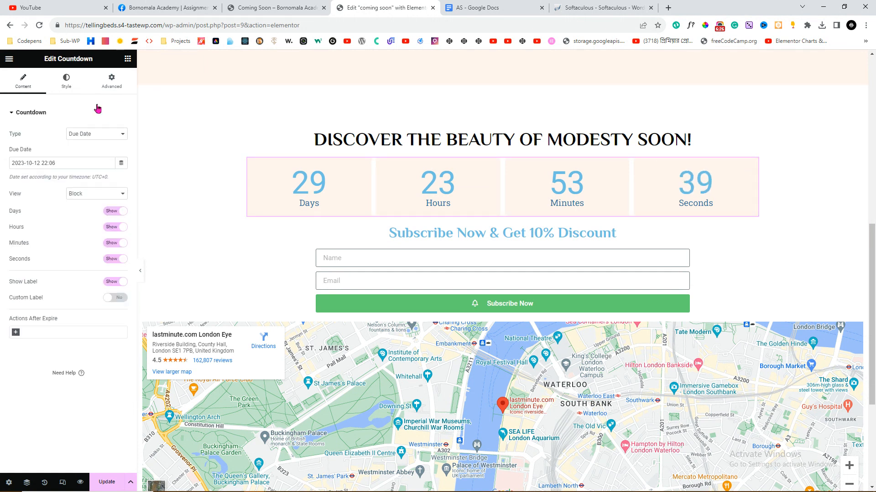
{"action": "left_click", "coordinate": [65, 88]}
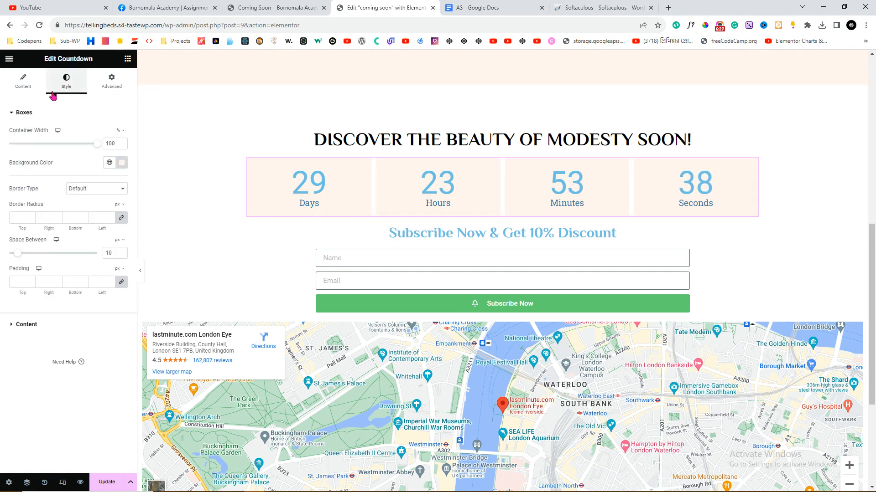
{"action": "left_click", "coordinate": [54, 323]}
{"action": "left_click", "coordinate": [110, 168]}
{"action": "left_click", "coordinate": [122, 168]}
{"action": "left_click", "coordinate": [71, 273]}
{"action": "left_click", "coordinate": [13, 303]}
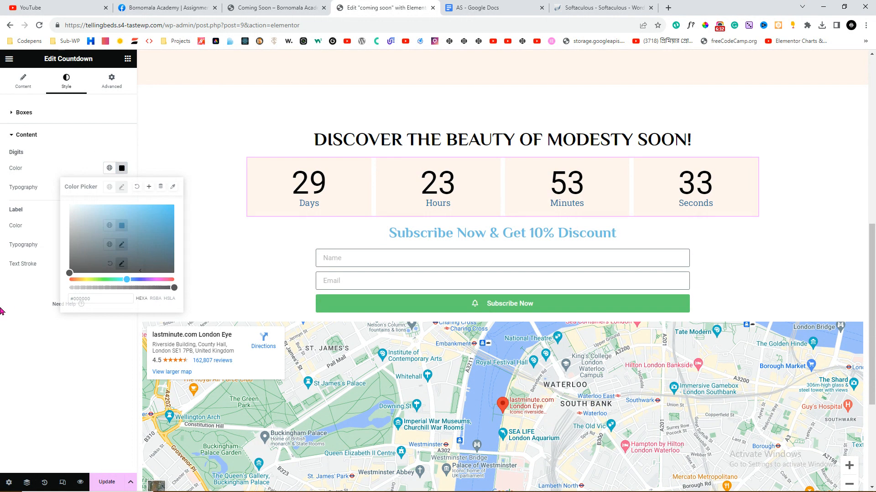
Check the countdown digits on the reference page and change the digits' font family to Oswald
{"action": "left_click", "coordinate": [273, 6]}
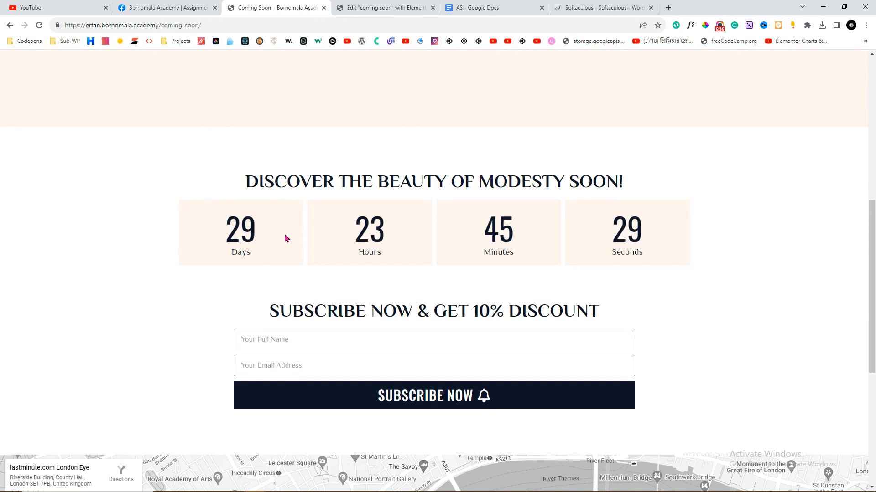
{"action": "left_click", "coordinate": [344, 7]}
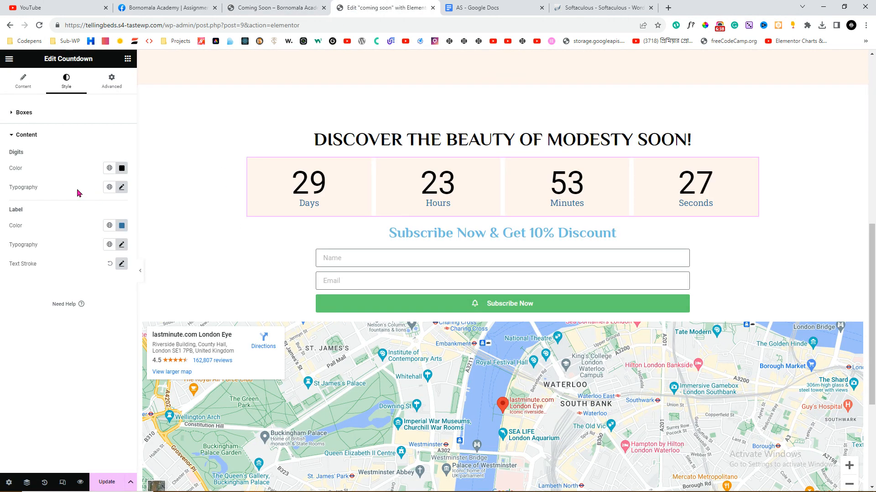
{"action": "left_click", "coordinate": [277, 8]}
{"action": "left_click", "coordinate": [348, 8]}
{"action": "left_click", "coordinate": [120, 187]}
{"action": "left_click", "coordinate": [97, 229]}
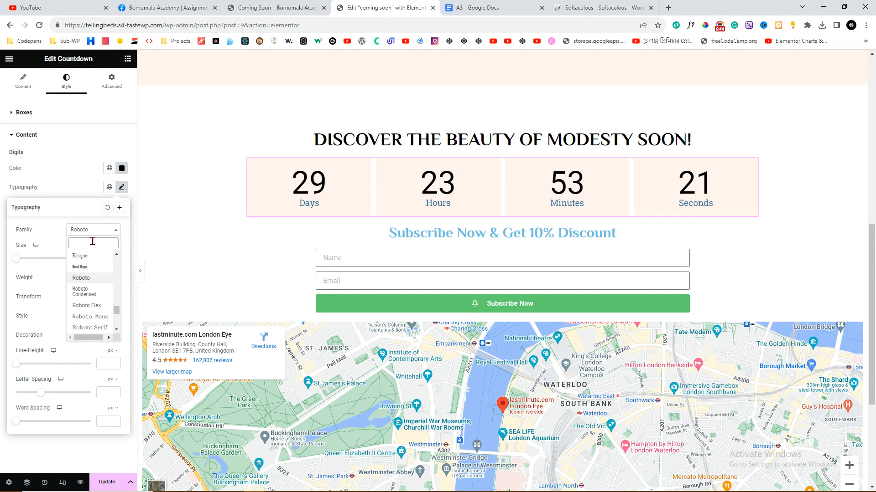
{"action": "type", "text": "oswald"}
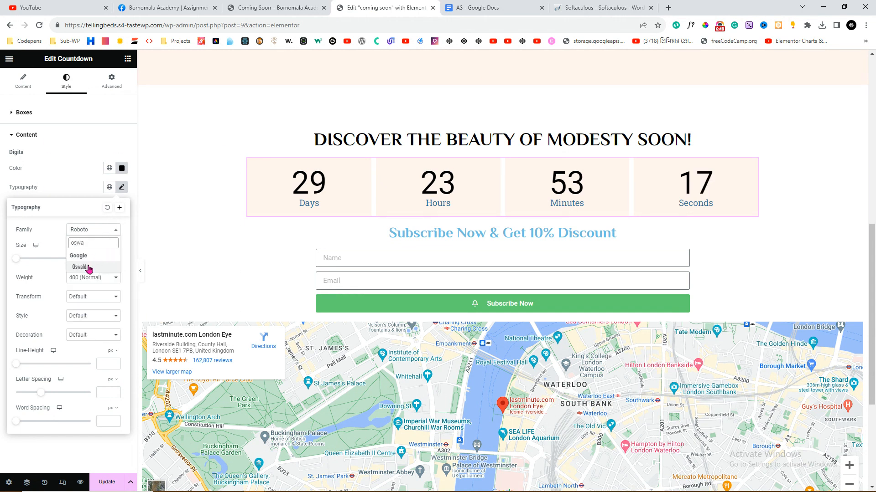
{"action": "left_click", "coordinate": [88, 268]}
{"action": "left_click", "coordinate": [75, 189]}
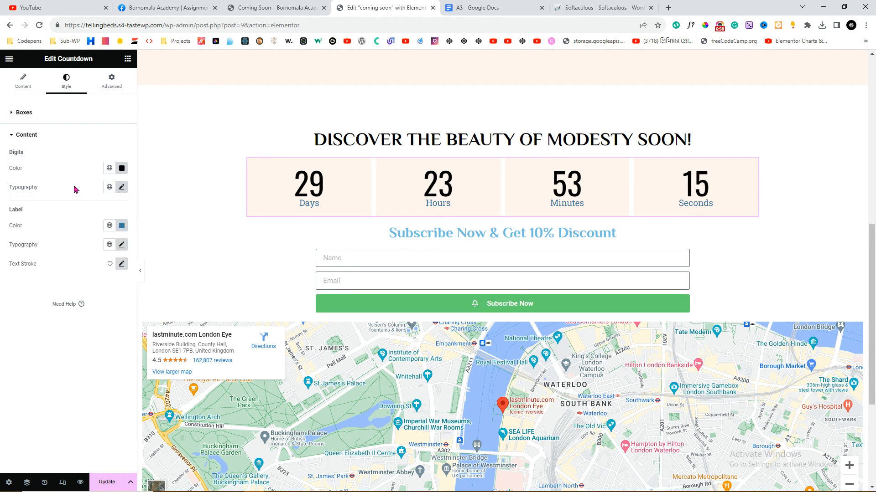
Set the countdown labels' color to #1a1a1d and save it as a new global color
{"action": "left_click", "coordinate": [121, 225]}
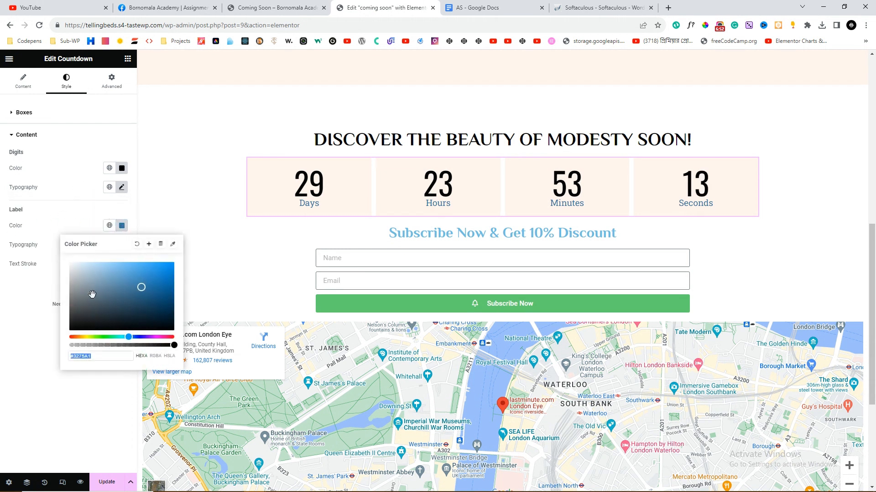
{"action": "left_click", "coordinate": [106, 352]}
{"action": "key", "text": "BackSpace"}
{"action": "key", "text": "BackSpace"}
{"action": "key", "text": "BackSpace"}
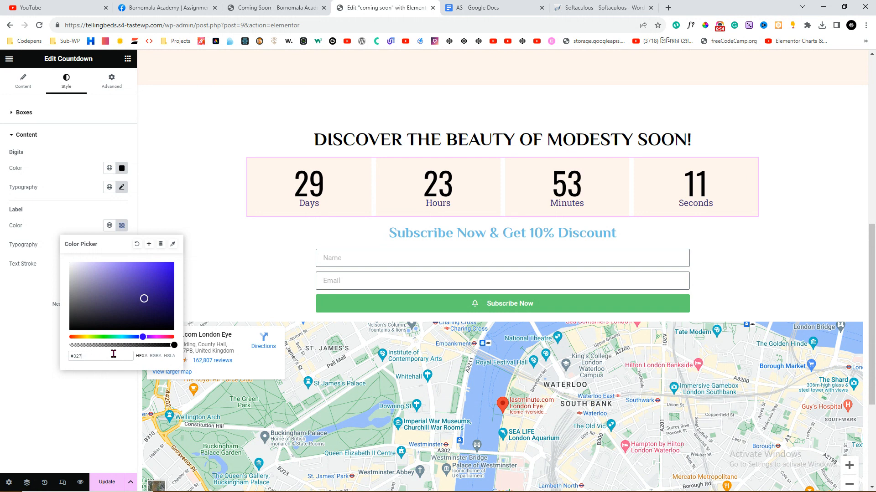
{"action": "key", "text": "BackSpace"}
{"action": "type", "text": "1a1a1d"}
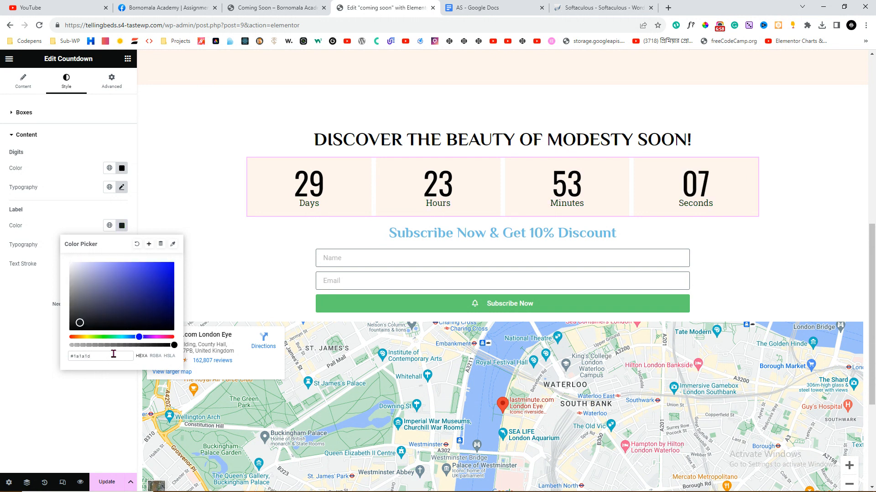
{"action": "left_click", "coordinate": [149, 246]}
{"action": "left_click", "coordinate": [500, 301]}
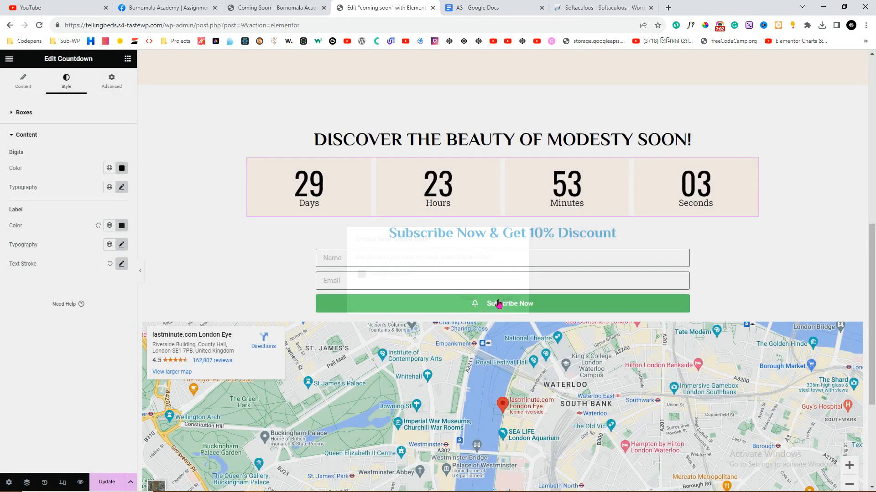
Set the countdown labels' font family to Poppins and reset their text stroke to default
{"action": "left_click", "coordinate": [120, 246]}
{"action": "left_click", "coordinate": [98, 287]}
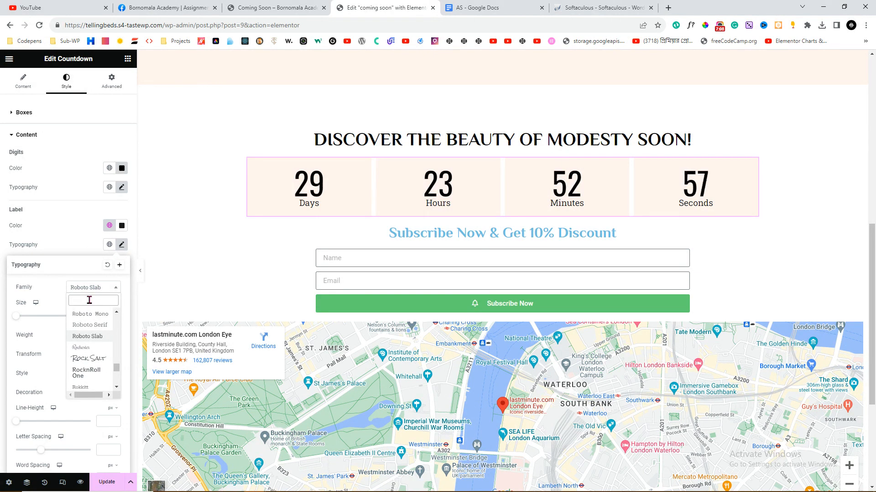
{"action": "type", "text": "pop"}
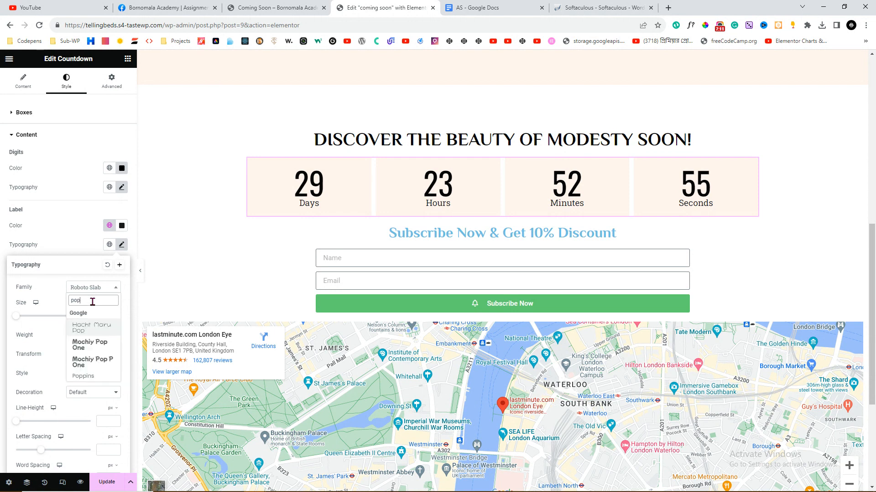
{"action": "left_click", "coordinate": [95, 376]}
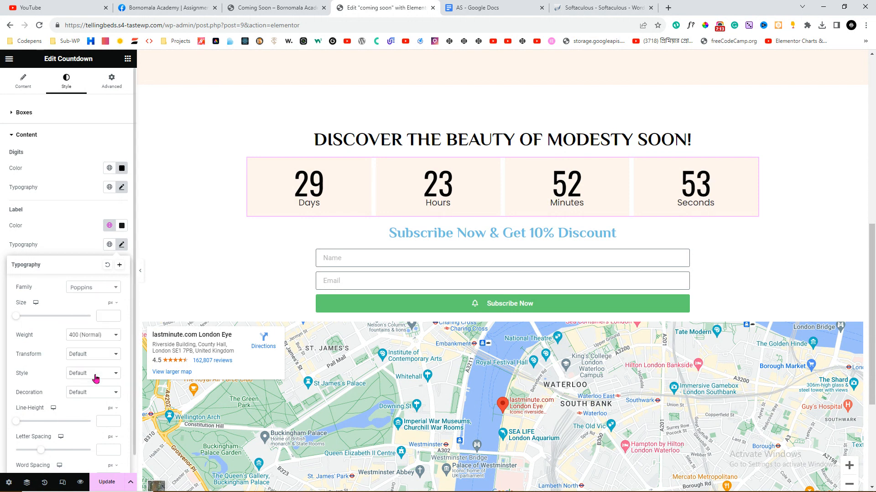
{"action": "left_click", "coordinate": [61, 250]}
{"action": "left_click", "coordinate": [123, 247]}
{"action": "left_click", "coordinate": [82, 246]}
{"action": "left_click_drag", "start_coordinate": [6, 271], "coordinate": [25, 268]}
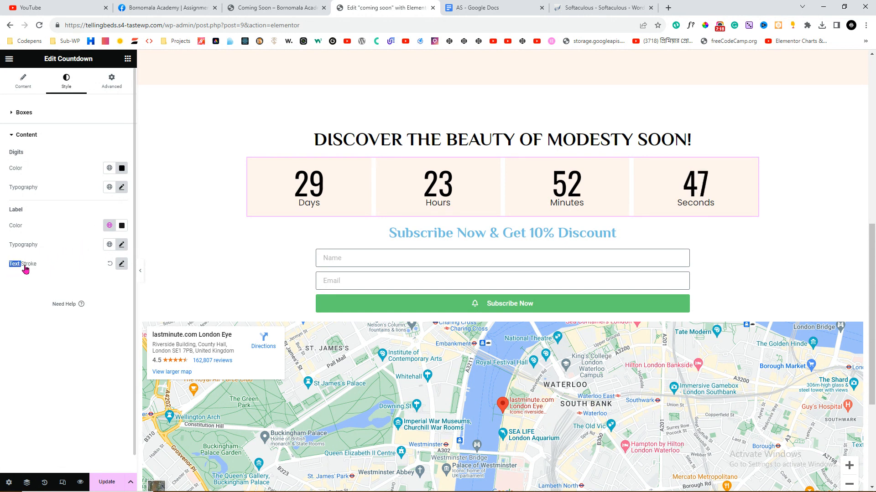
{"action": "left_click", "coordinate": [110, 264]}
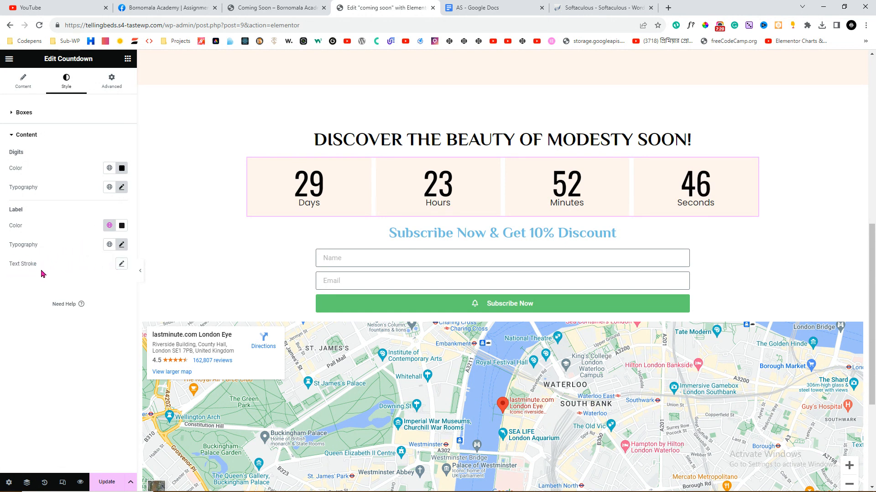
Set the countdown labels' line height to 25 px and open the style settings of the countdown boxes
{"action": "left_click", "coordinate": [122, 245]}
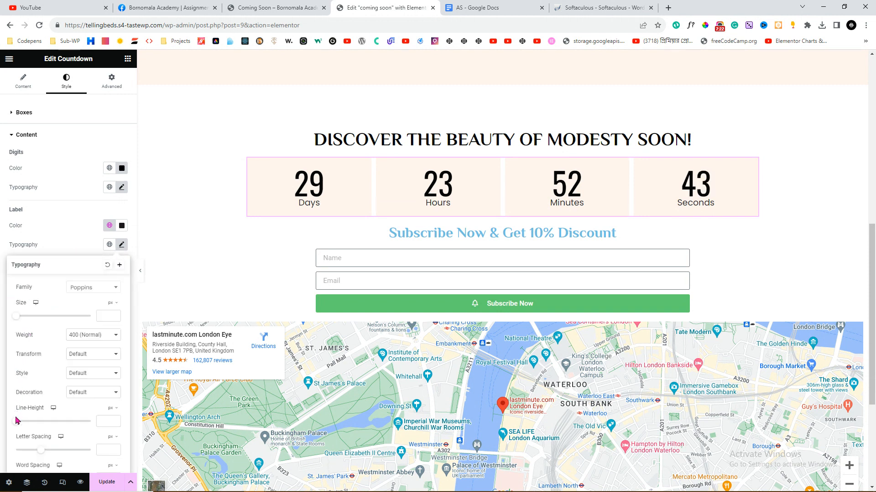
{"action": "left_click_drag", "start_coordinate": [22, 422], "coordinate": [37, 422]}
{"action": "left_click", "coordinate": [114, 424]}
{"action": "left_click", "coordinate": [114, 424]}
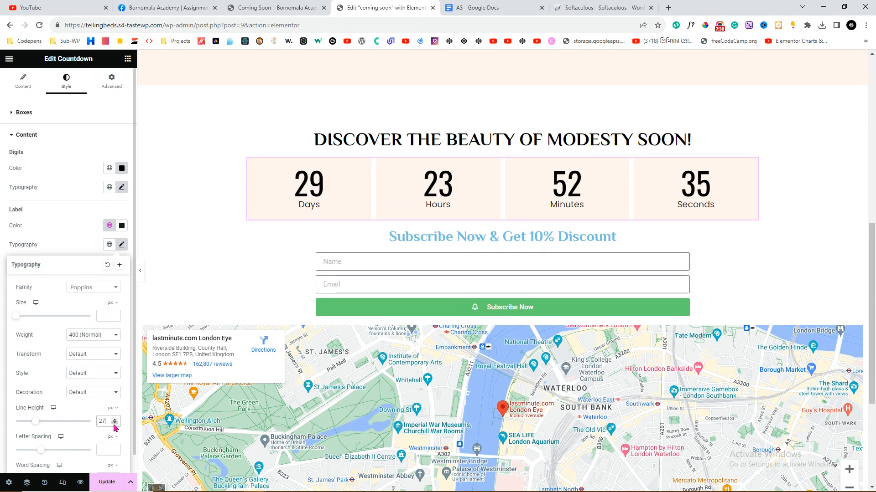
{"action": "left_click", "coordinate": [114, 425]}
{"action": "left_click", "coordinate": [114, 424]}
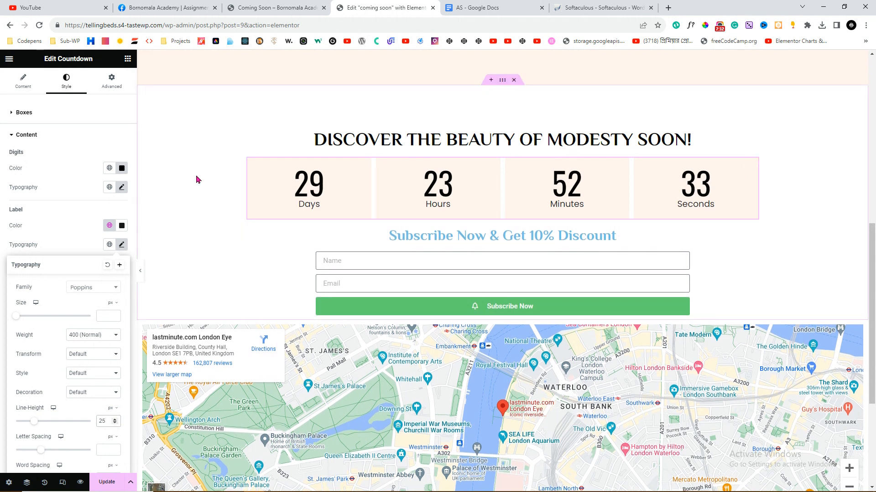
{"action": "left_click", "coordinate": [71, 215]}
{"action": "left_click", "coordinate": [44, 118]}
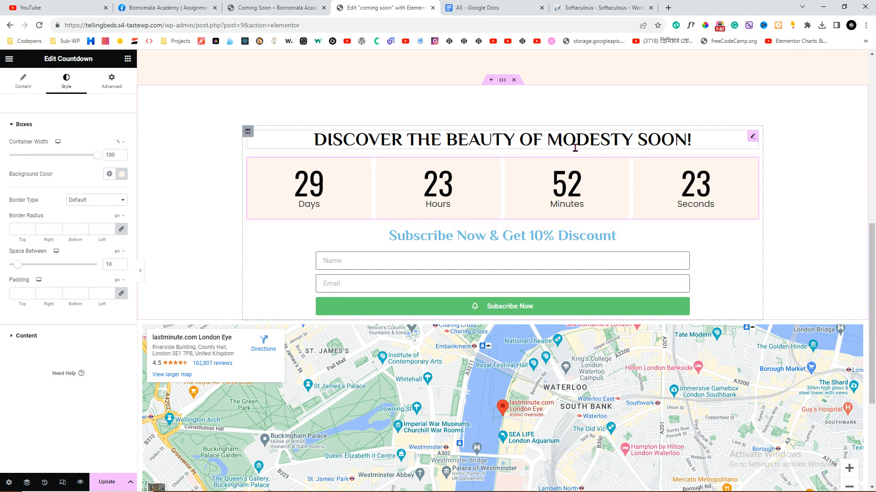
Copy the "Discover the Beauty of Modesty Soon!" heading and paste its style onto the "Subscribe Now & Get 10% Discount" heading
{"action": "left_click", "coordinate": [752, 139]}
{"action": "right_click", "coordinate": [752, 139]}
{"action": "key", "text": "Escape"}
{"action": "right_click", "coordinate": [752, 236]}
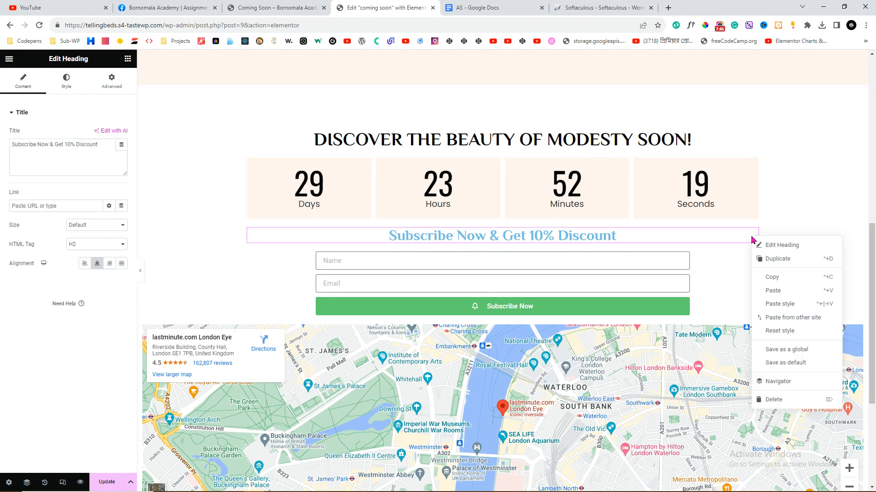
{"action": "left_click", "coordinate": [785, 302]}
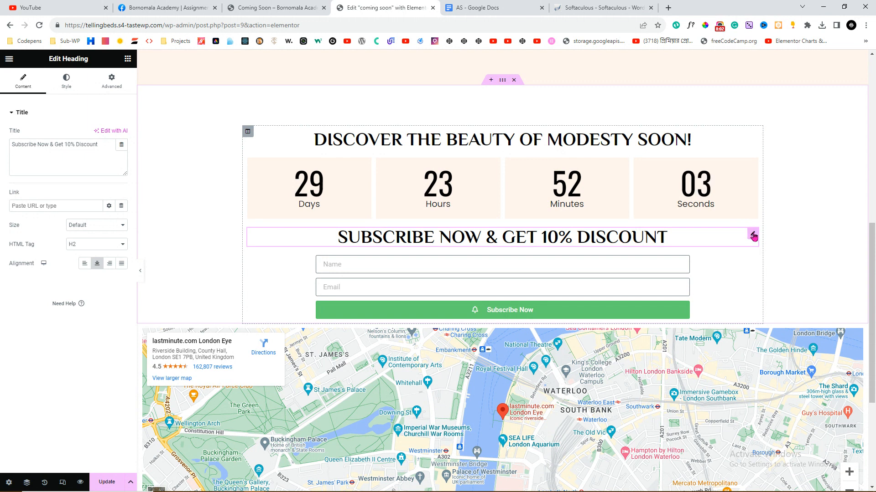
Set the top padding of the "Subscribe Now & Get 10% Discount" heading to 40 px and compare the spacing with the reference page
{"action": "left_click", "coordinate": [113, 82]}
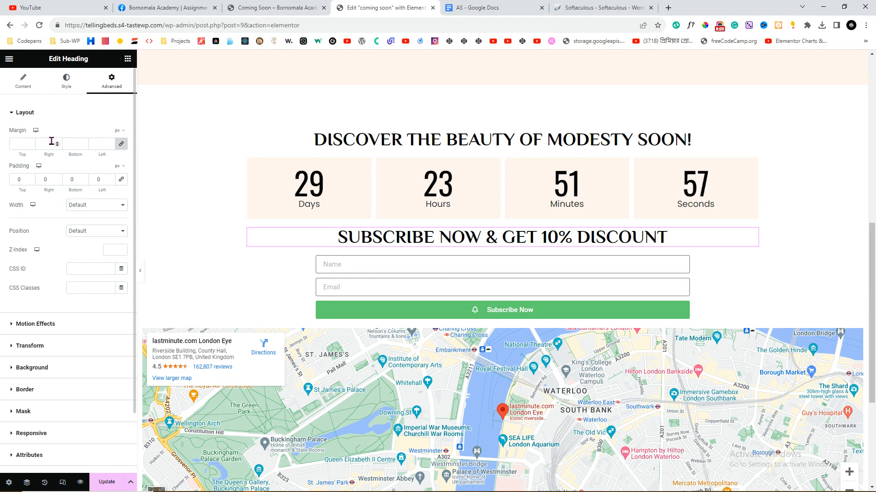
{"action": "left_click", "coordinate": [12, 183]}
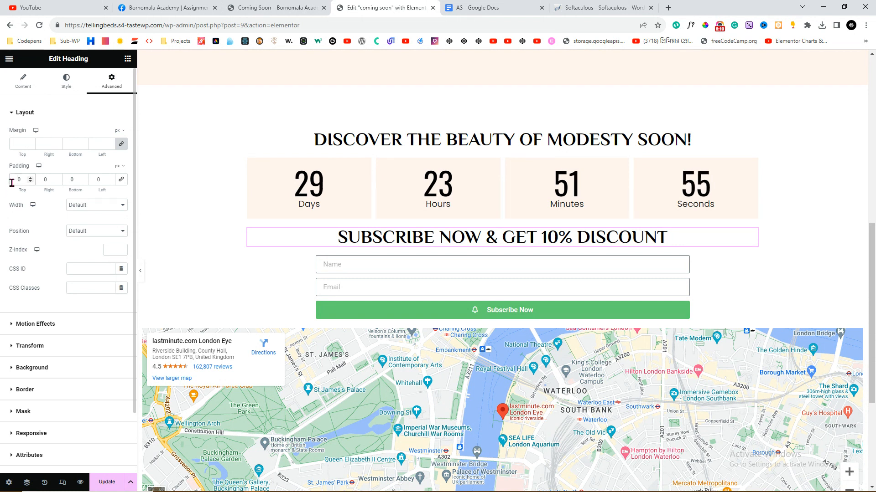
{"action": "type", "text": "4"}
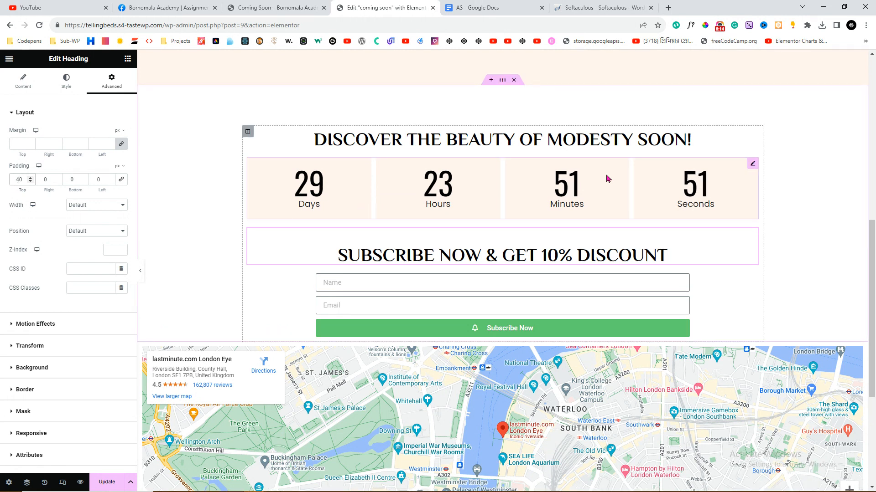
{"action": "left_click", "coordinate": [267, 5]}
{"action": "scroll", "coordinate": [381, 241], "scroll_direction": "down", "scroll_amount": 2}
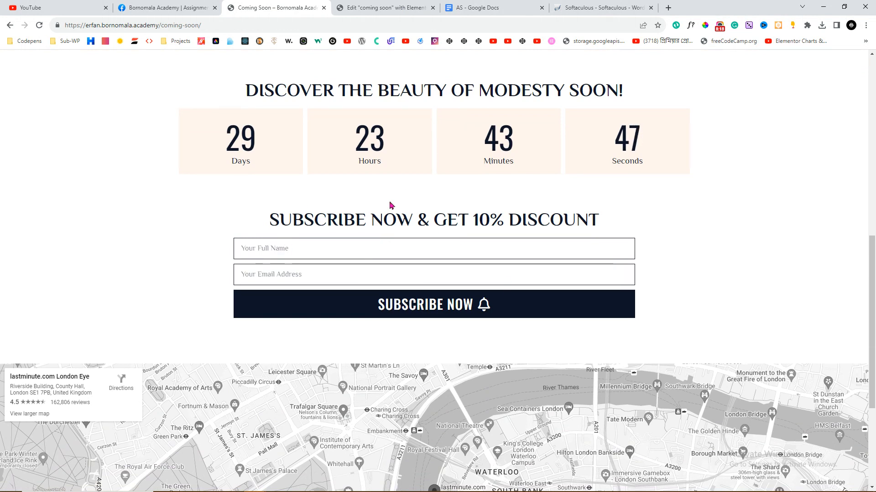
{"action": "left_click", "coordinate": [363, 6]}
{"action": "scroll", "coordinate": [483, 242], "scroll_direction": "down", "scroll_amount": 1}
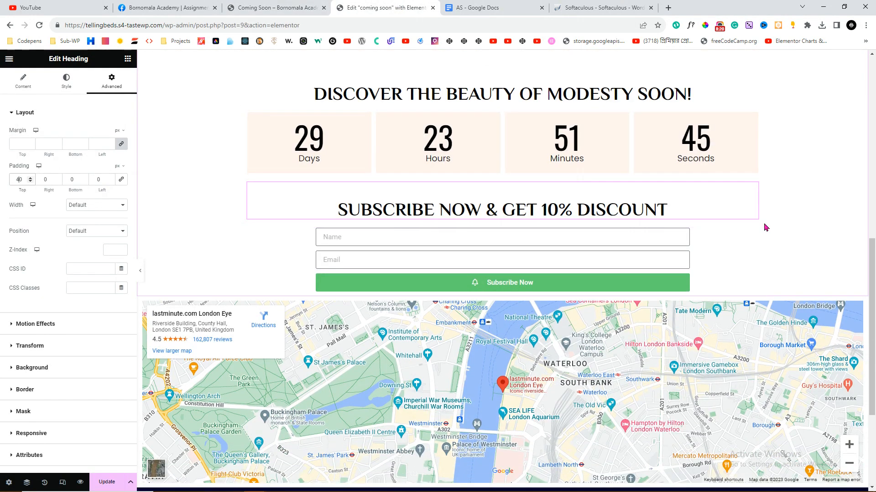
Set both the input size and the button size of the subscribe form to Medium
{"action": "left_click", "coordinate": [753, 234]}
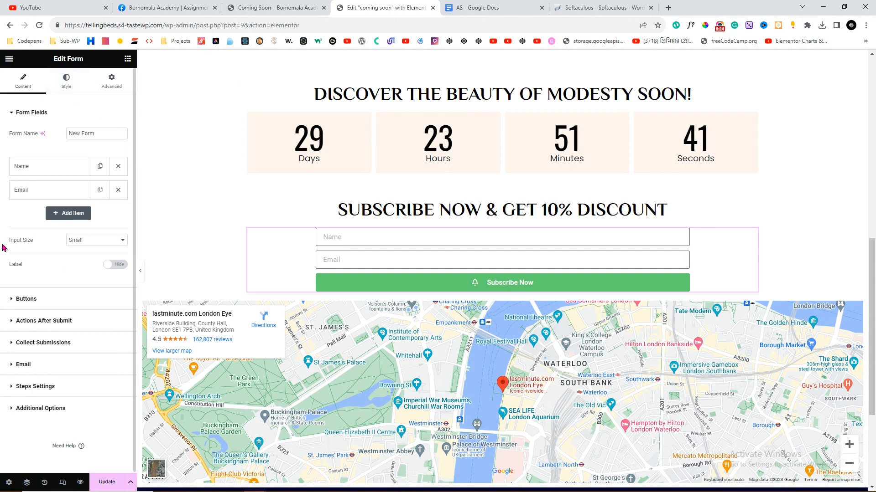
{"action": "left_click_drag", "start_coordinate": [7, 248], "coordinate": [34, 240]}
{"action": "left_click", "coordinate": [95, 240]}
{"action": "left_click", "coordinate": [95, 267]}
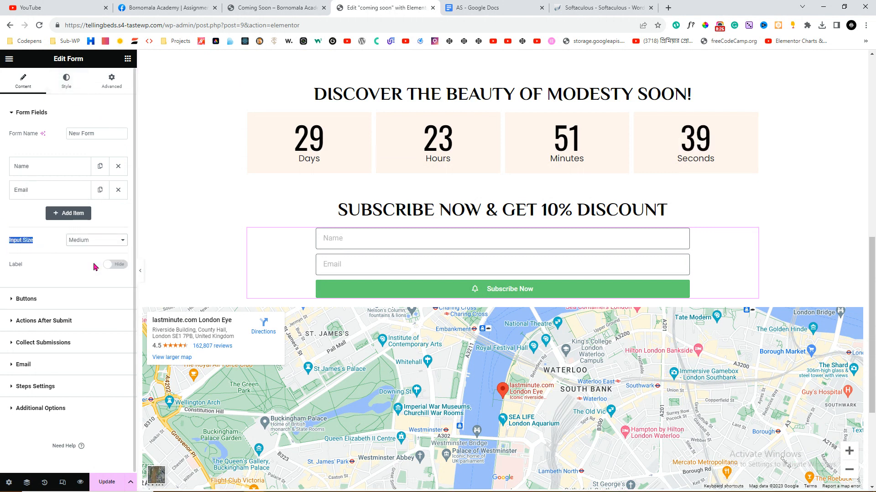
{"action": "left_click", "coordinate": [63, 299]}
{"action": "left_click", "coordinate": [73, 157]}
{"action": "left_click", "coordinate": [93, 177]}
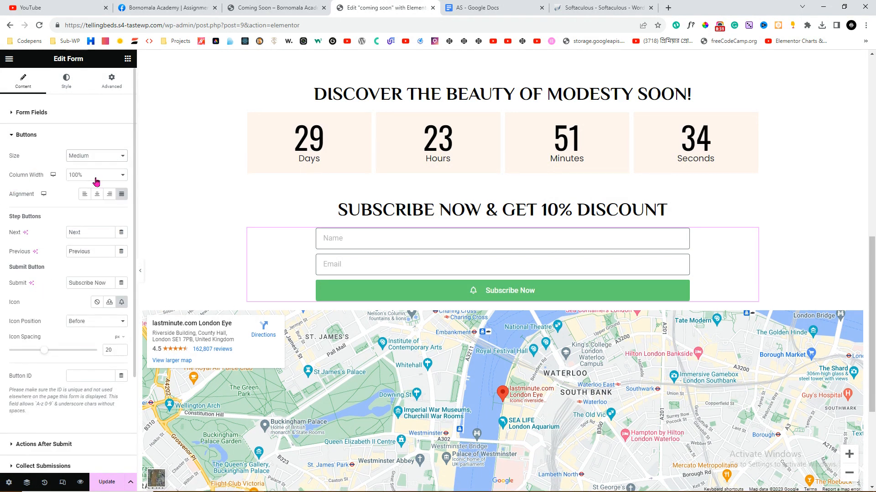
Set the border radius of the subscribe form's fields to 0 px on all sides
{"action": "left_click", "coordinate": [66, 81]}
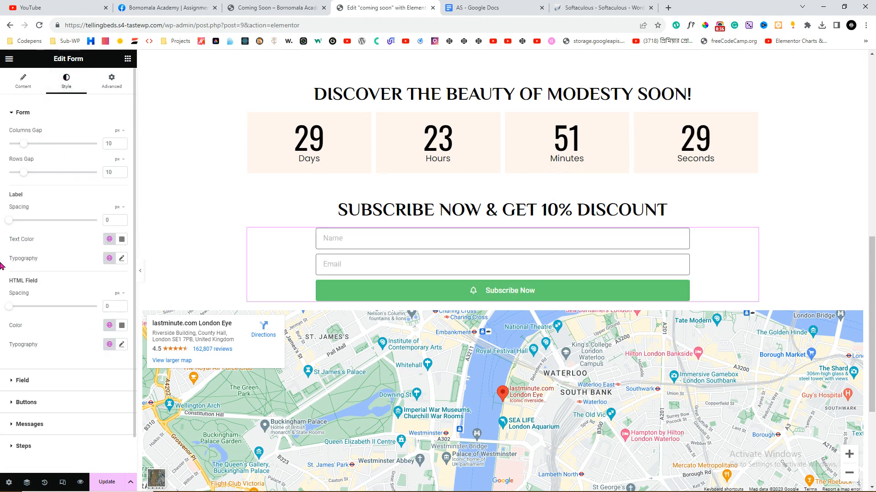
{"action": "scroll", "coordinate": [2, 278], "scroll_direction": "down", "scroll_amount": 1}
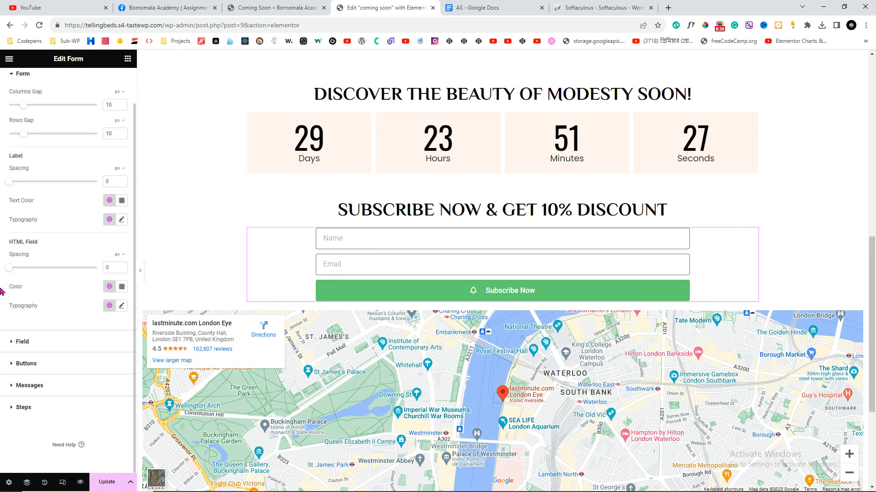
{"action": "left_click", "coordinate": [23, 342]}
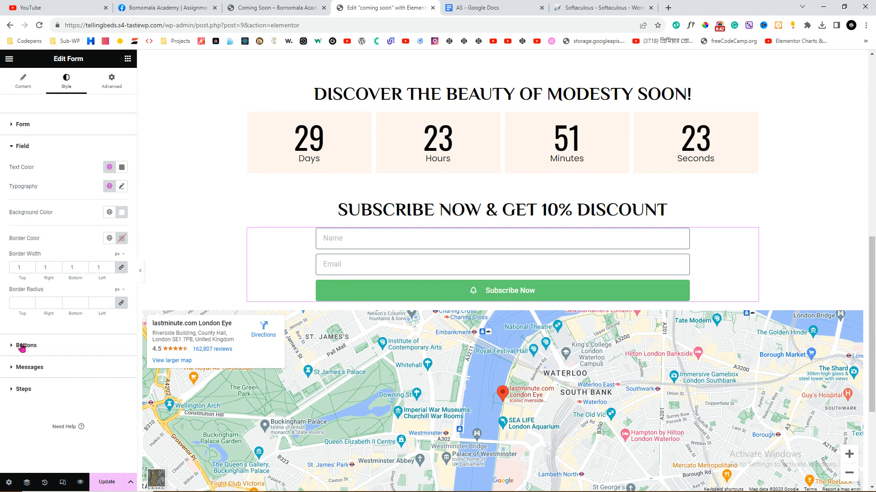
{"action": "left_click", "coordinate": [362, 242]}
{"action": "left_click", "coordinate": [344, 264]}
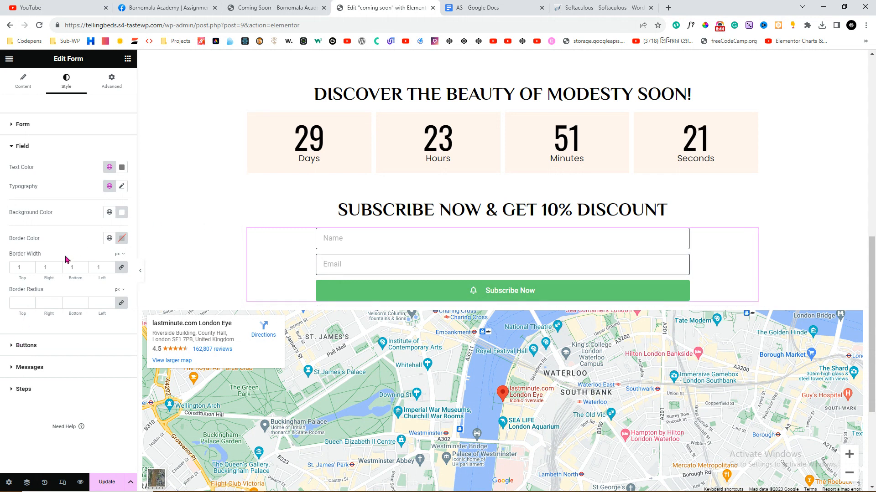
{"action": "left_click", "coordinate": [21, 267]}
{"action": "left_click", "coordinate": [11, 299]}
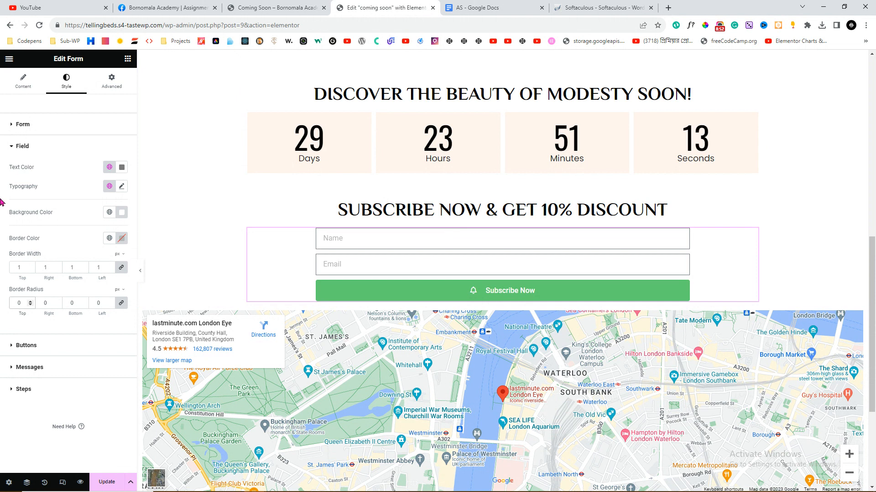
Set the form fields' text color to black, #000000, and check it with temporary sample text in the Name field
{"action": "left_click", "coordinate": [371, 240]}
{"action": "type", "text": "gfdgdgd"}
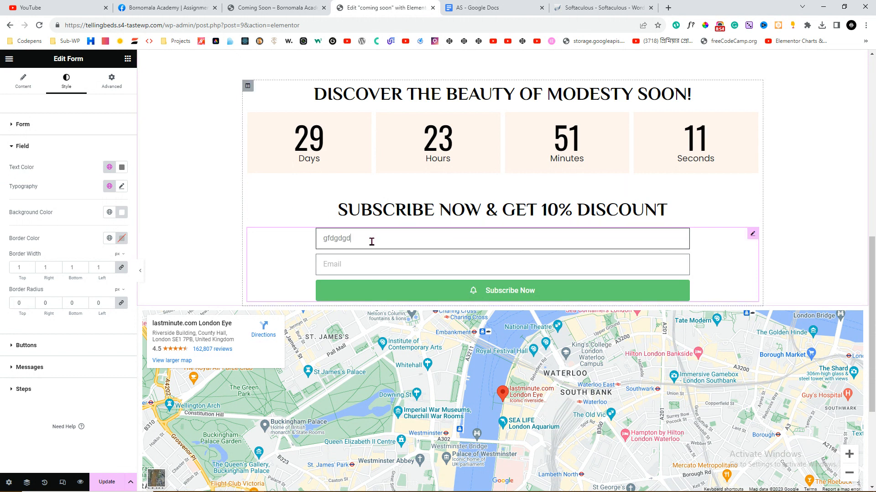
{"action": "key", "text": "BackSpace"}
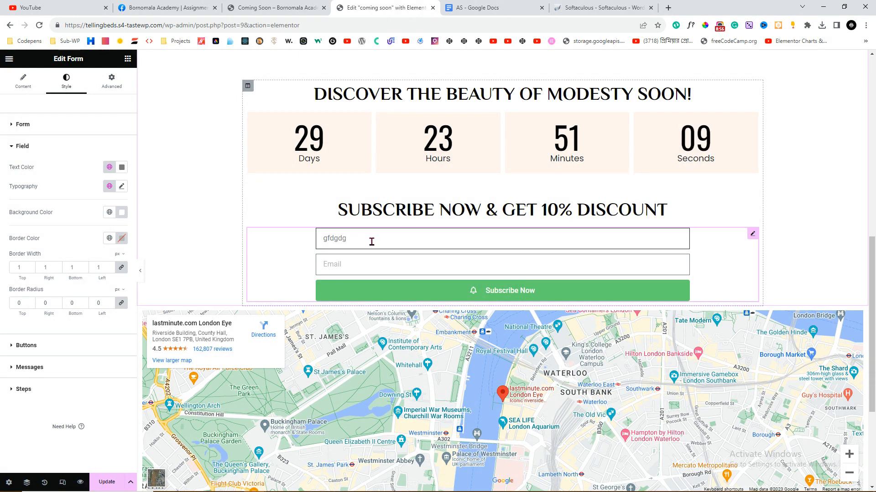
{"action": "left_click_drag", "start_coordinate": [8, 168], "coordinate": [28, 168]}
{"action": "left_click", "coordinate": [122, 168]}
{"action": "left_click_drag", "start_coordinate": [89, 246], "coordinate": [69, 273]}
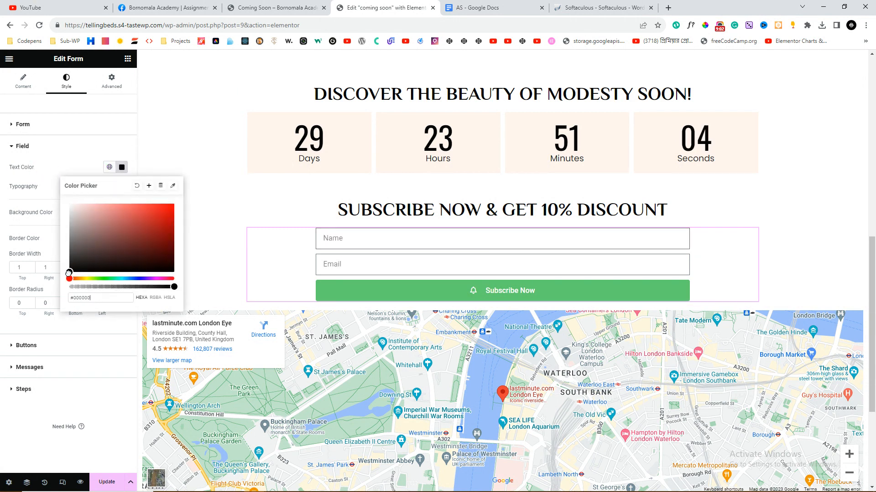
{"action": "left_click", "coordinate": [27, 271]}
{"action": "left_click", "coordinate": [377, 244]}
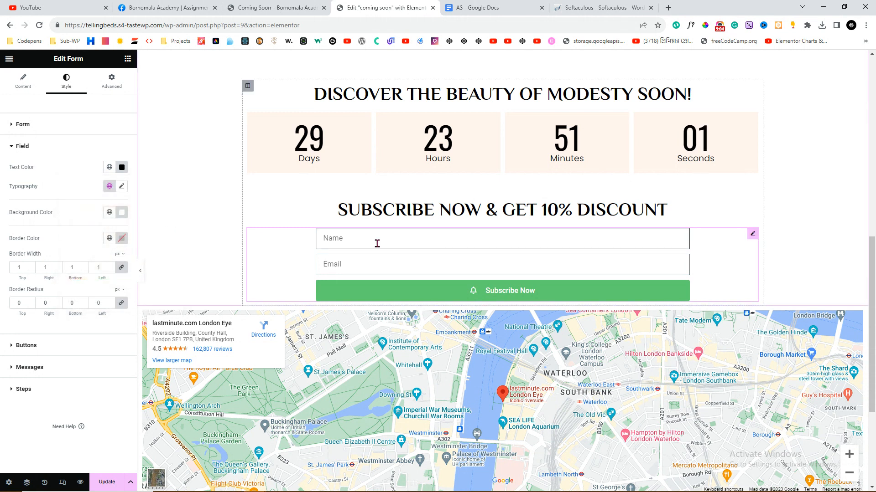
{"action": "type", "text": "fffffff"}
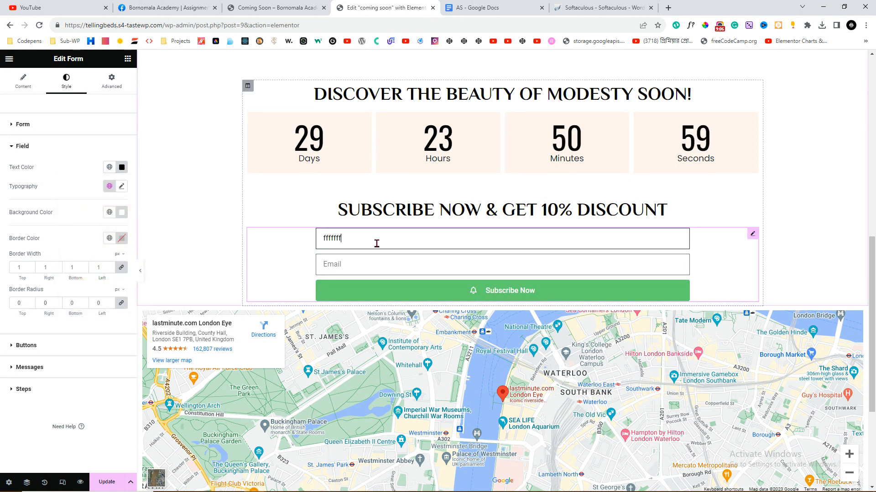
{"action": "key", "text": "BackSpace"}
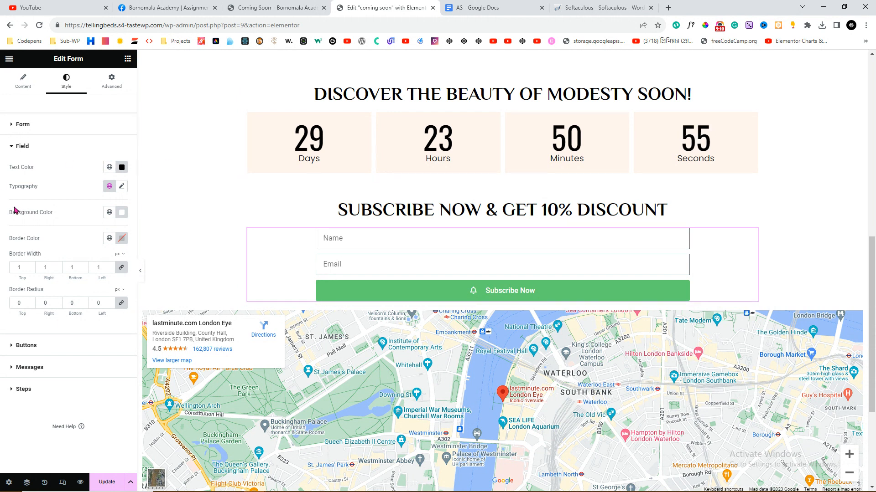
Set the subscribe button's typography to the Oswald font at 25 px with an Uppercase transform
{"action": "left_click", "coordinate": [27, 346]}
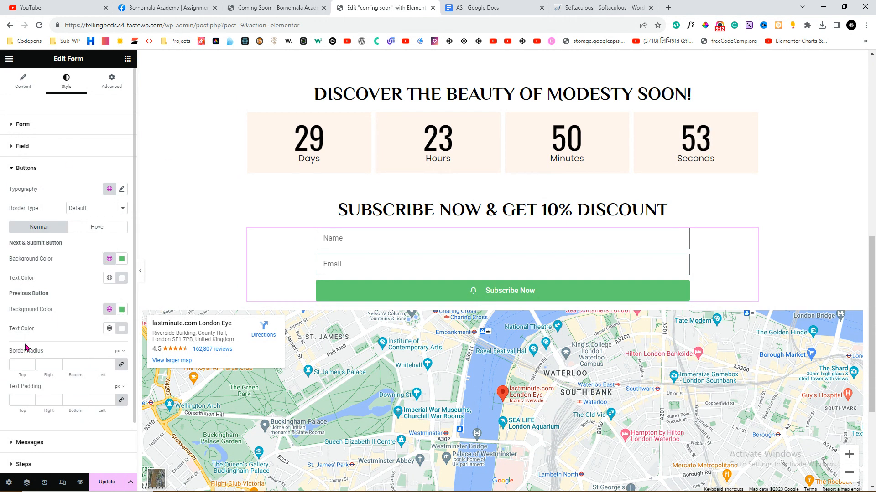
{"action": "left_click", "coordinate": [121, 189]}
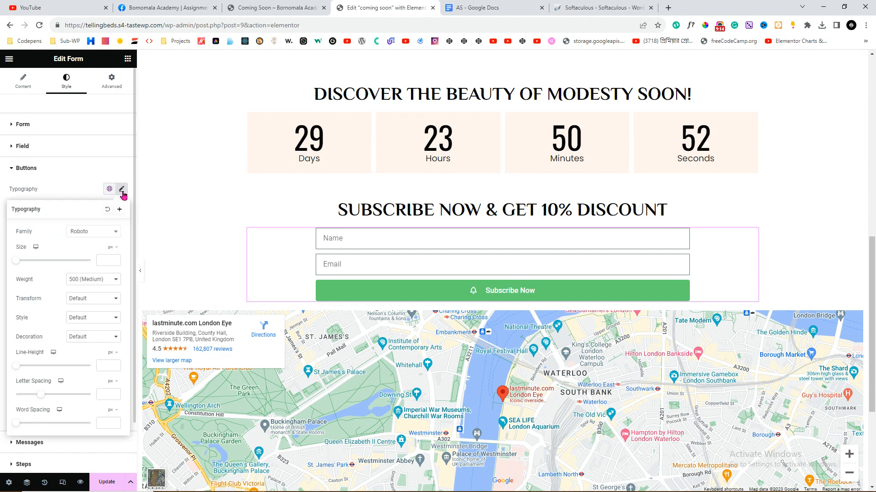
{"action": "left_click", "coordinate": [91, 237]}
{"action": "type", "text": "oswa"}
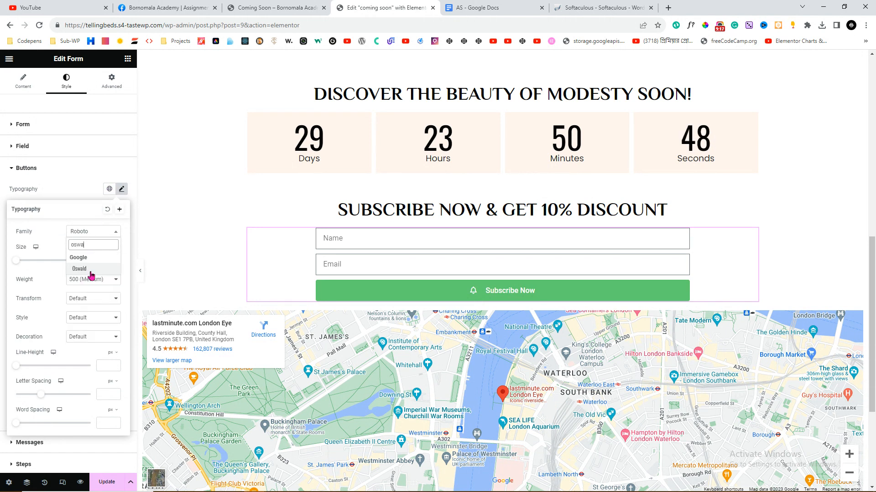
{"action": "left_click", "coordinate": [91, 275]}
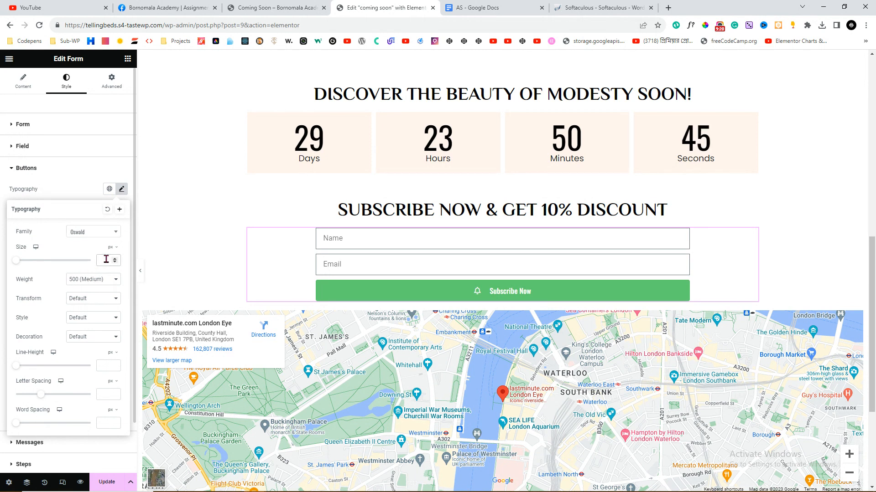
{"action": "type", "text": "25"}
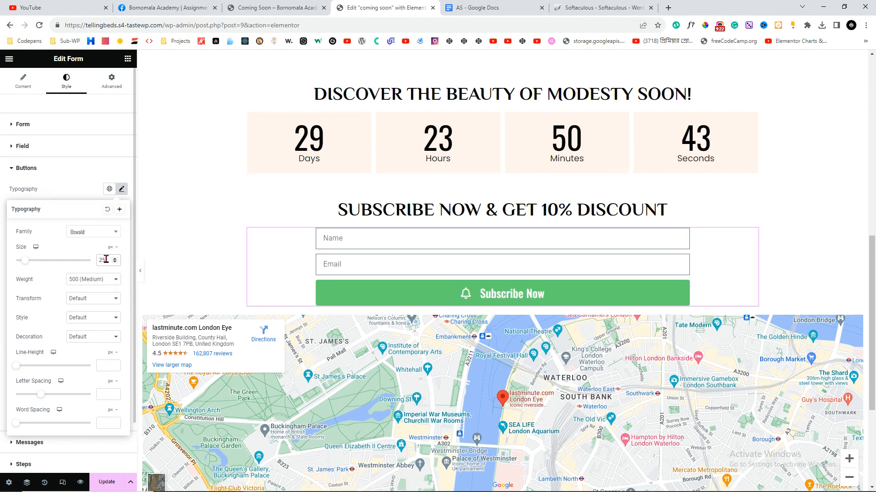
{"action": "left_click", "coordinate": [74, 299]}
{"action": "left_click", "coordinate": [96, 315]}
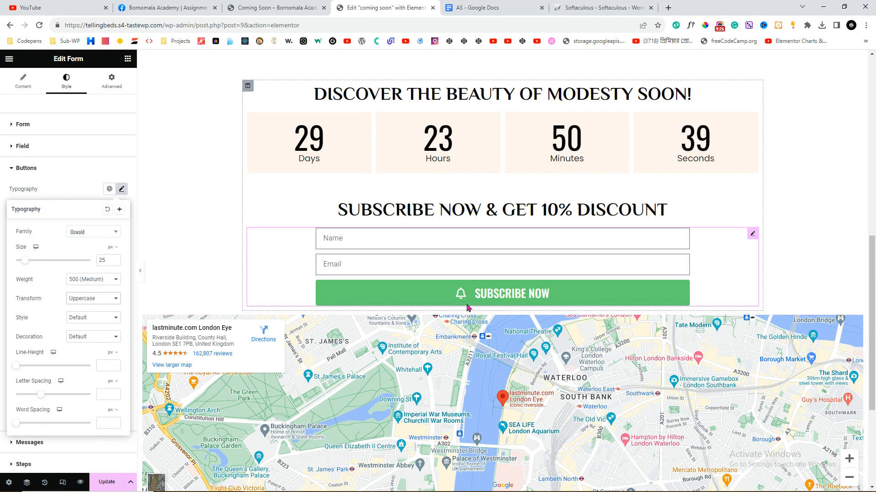
Set the submit button's icon spacing to 10 px and its icon position to After
{"action": "left_click", "coordinate": [22, 80]}
{"action": "left_click", "coordinate": [28, 299]}
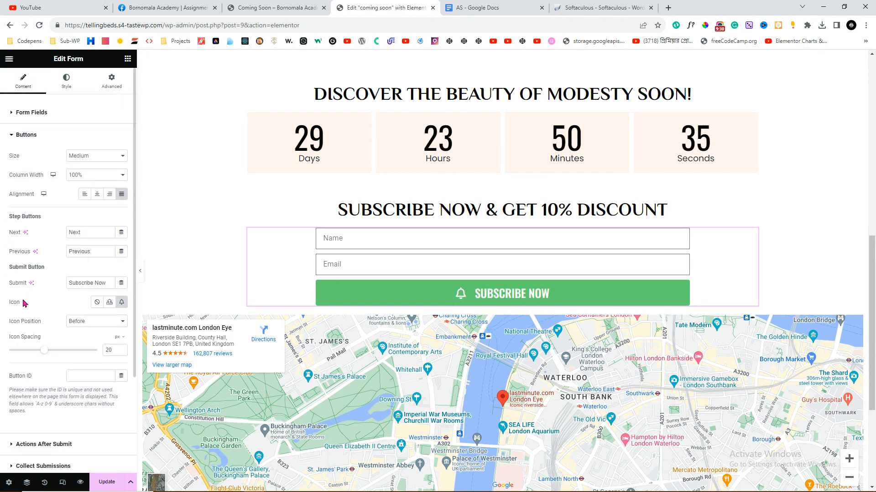
{"action": "left_click_drag", "start_coordinate": [41, 350], "coordinate": [21, 347]}
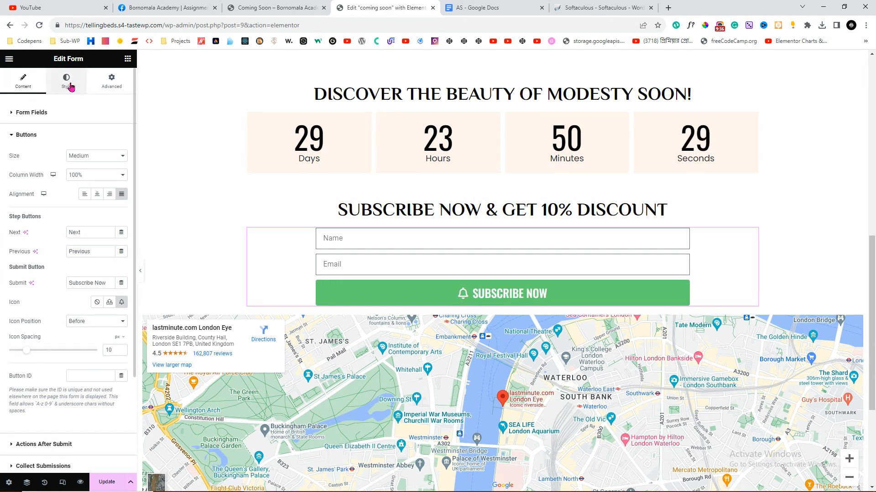
{"action": "left_click", "coordinate": [78, 323]}
{"action": "left_click", "coordinate": [84, 343]}
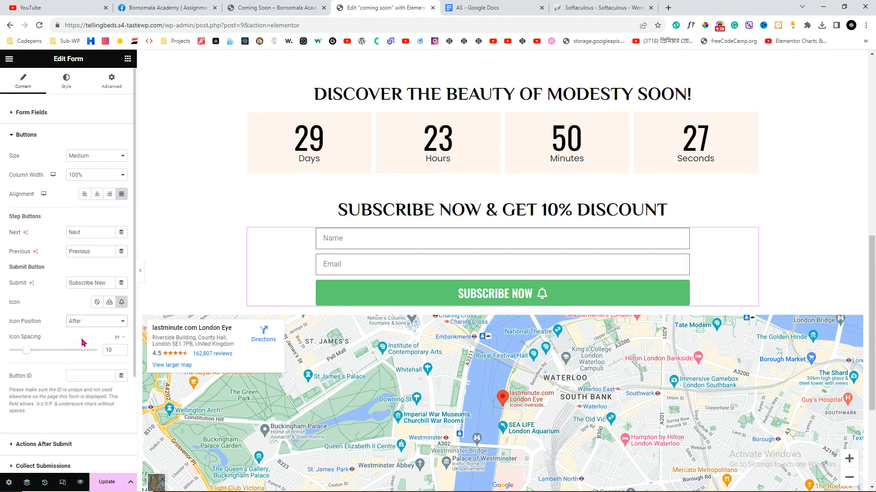
Set the submit button's normal background color to the black global color named New Global Color
{"action": "left_click", "coordinate": [67, 82]}
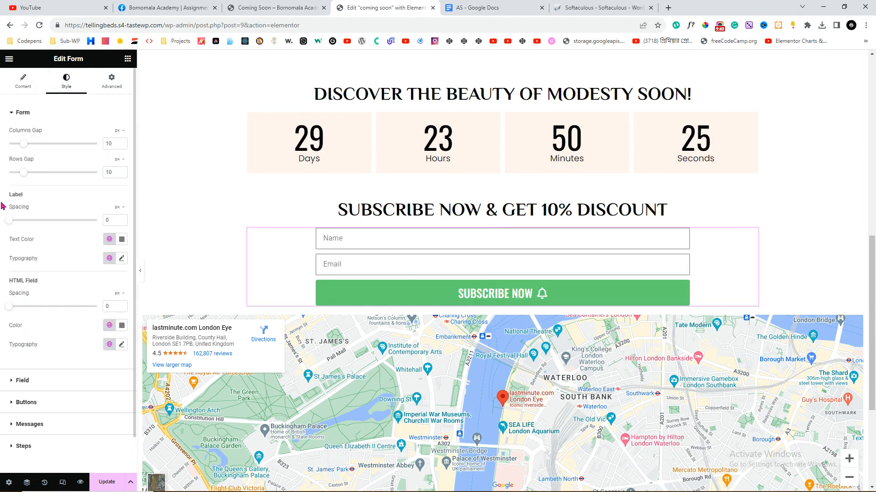
{"action": "scroll", "coordinate": [1, 278], "scroll_direction": "down", "scroll_amount": 1}
{"action": "left_click", "coordinate": [26, 364]}
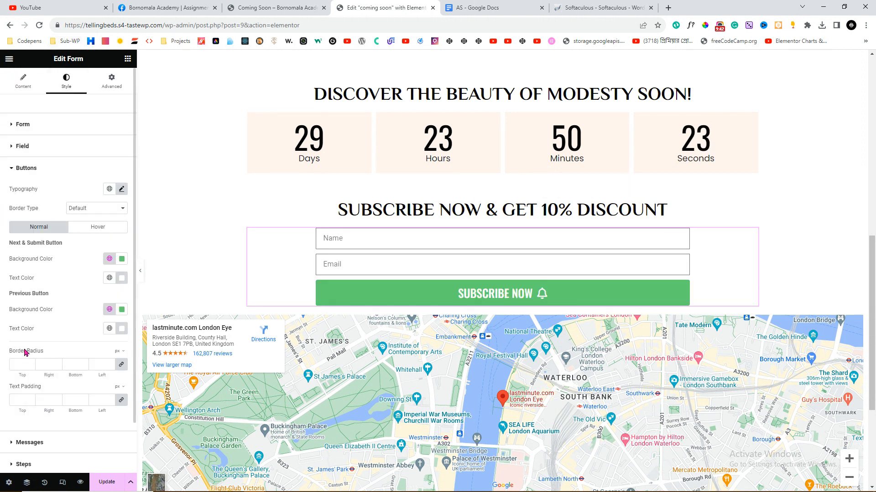
{"action": "left_click", "coordinate": [107, 214]}
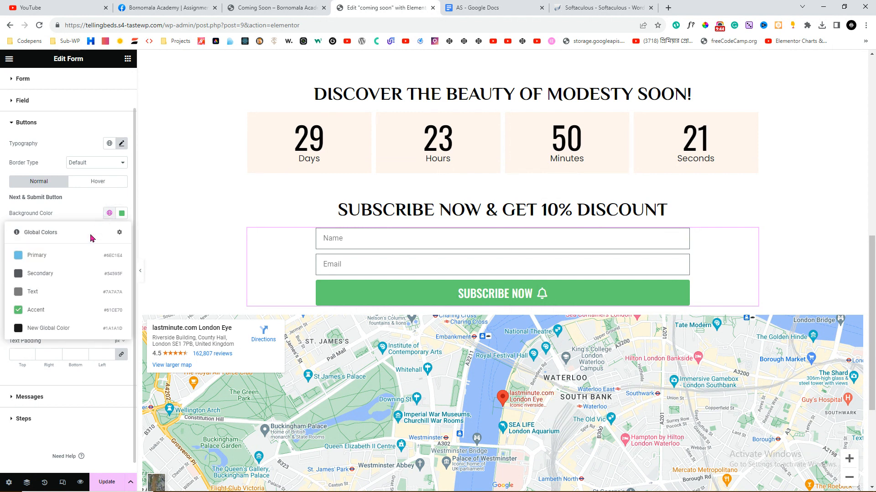
{"action": "left_click", "coordinate": [59, 329]}
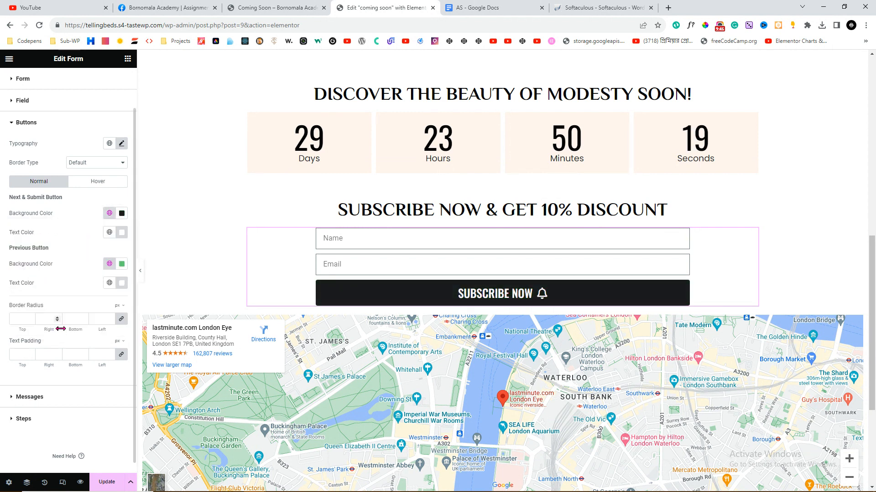
Set the subscribe button's border radius to 0 px on all sides and compare the full-width preview with the reference page
{"action": "left_click", "coordinate": [14, 318]}
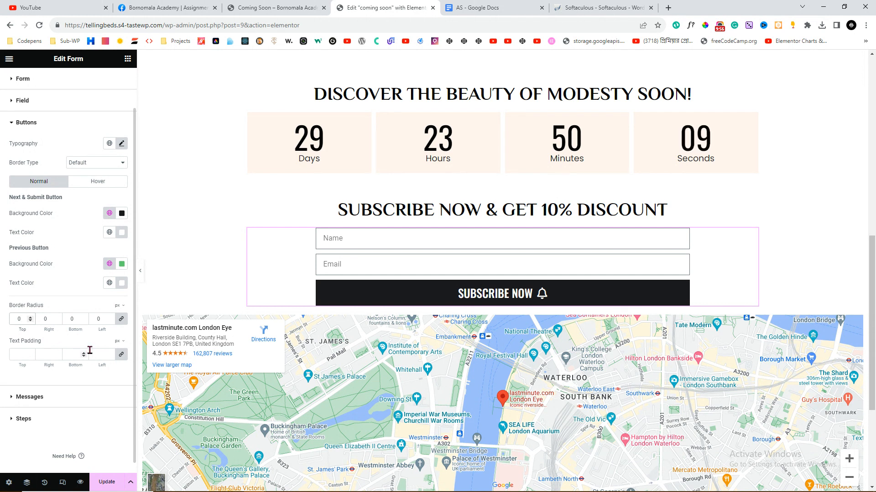
{"action": "left_click", "coordinate": [140, 268]}
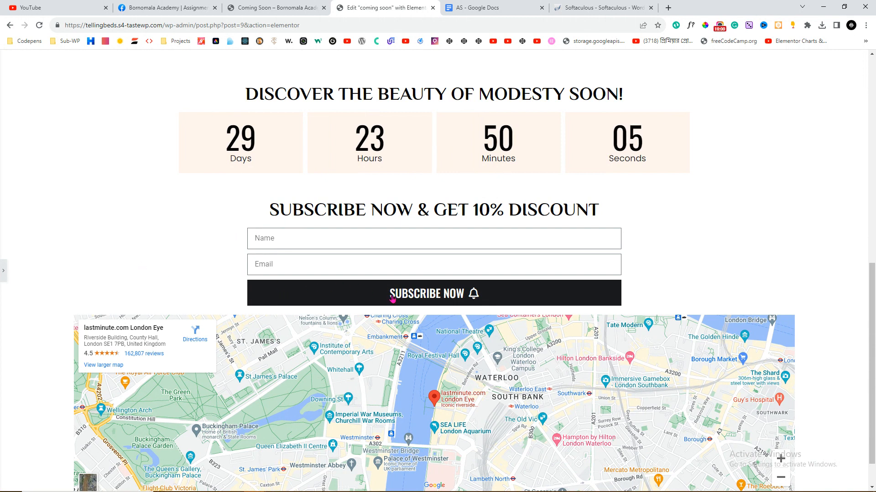
{"action": "left_click", "coordinate": [273, 8]}
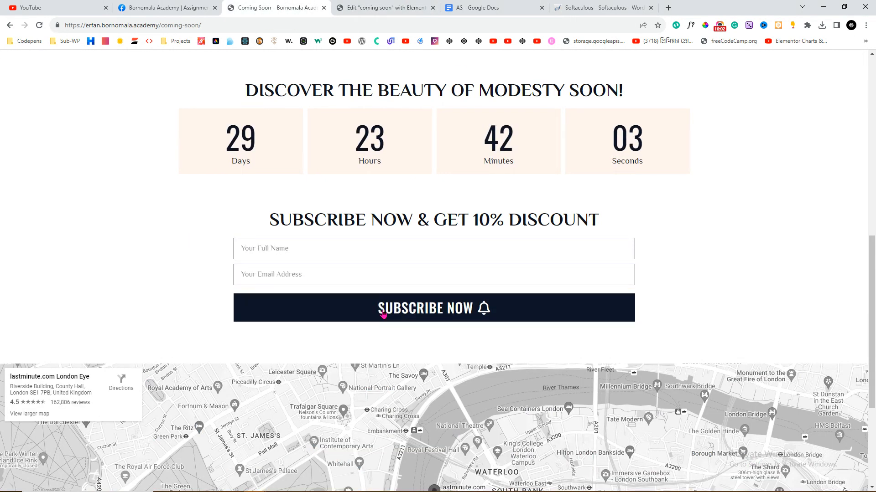
{"action": "left_click", "coordinate": [364, 5]}
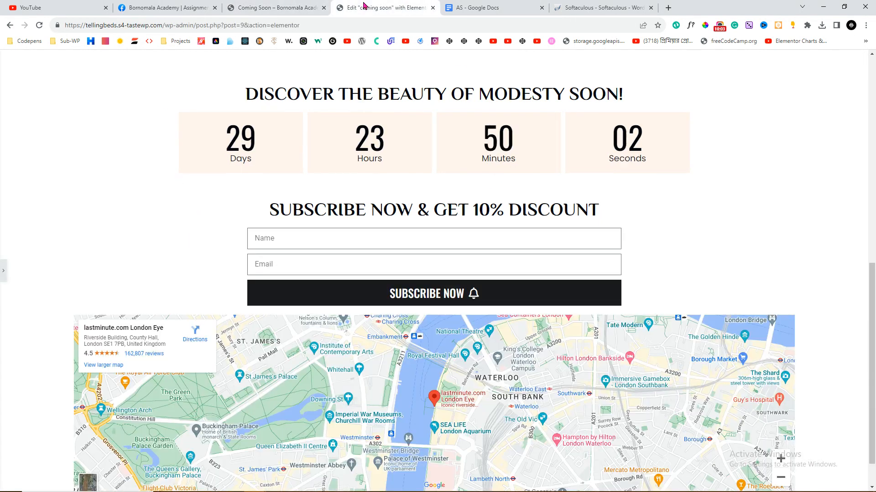